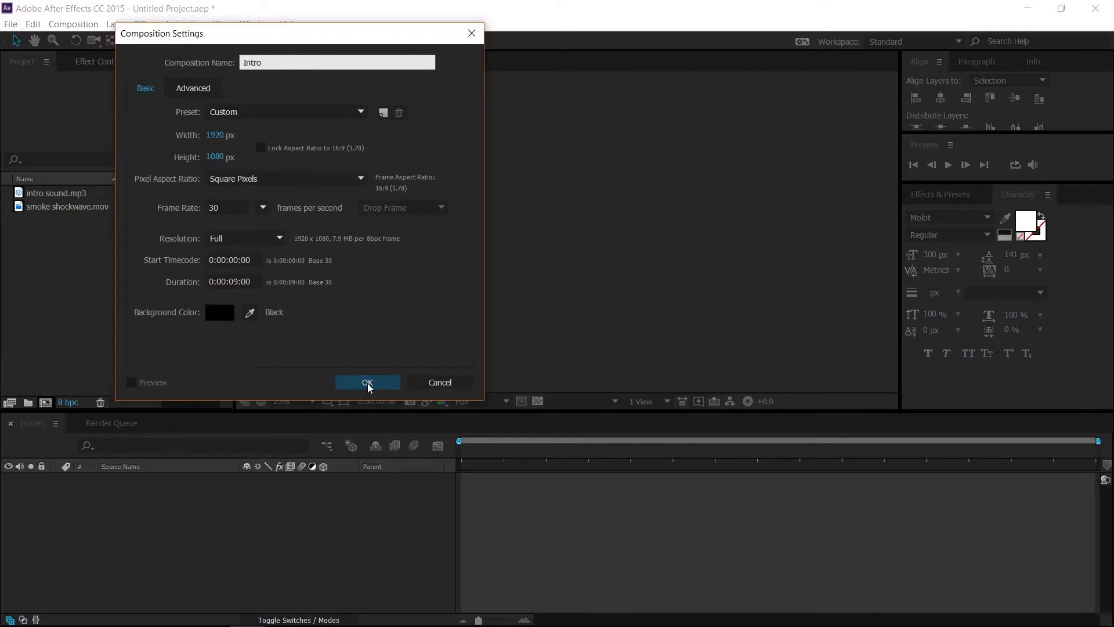
# Create the 1920×1080, 30 fps, nine-second composition Intro and add a text layer reading "mylogo".
pyautogui.click(367, 383)
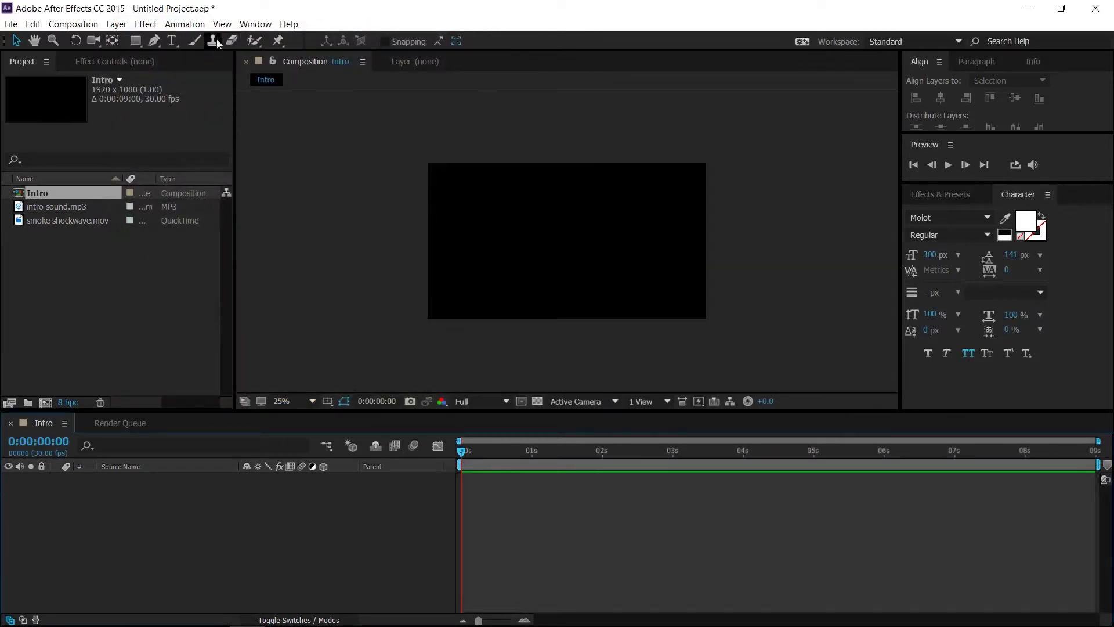
pyautogui.click(172, 40)
pyautogui.click(504, 230)
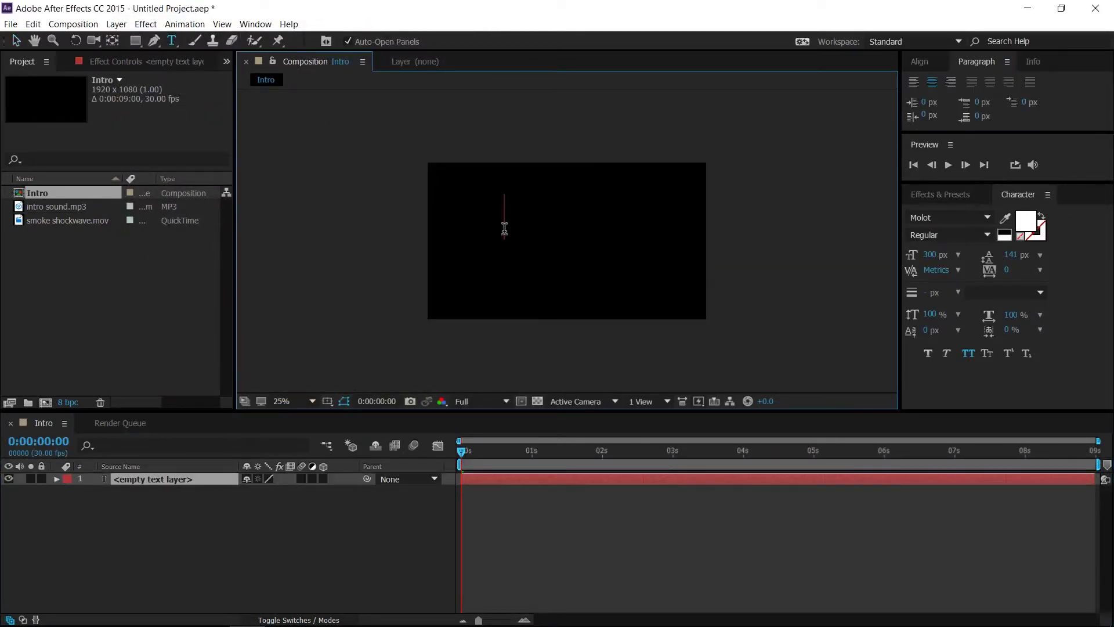
pyautogui.write('mylogo')
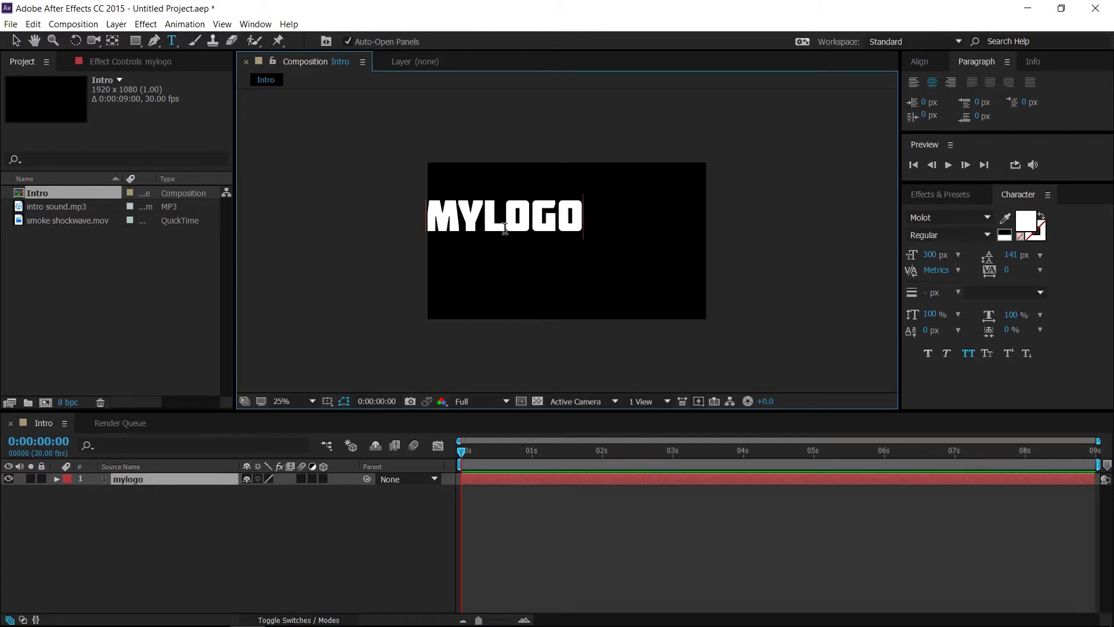
# Recolor the LOGO part of the text to a bright saturated blue with hue 211°.
pyautogui.moveTo(485, 215); pyautogui.dragTo(585, 220)
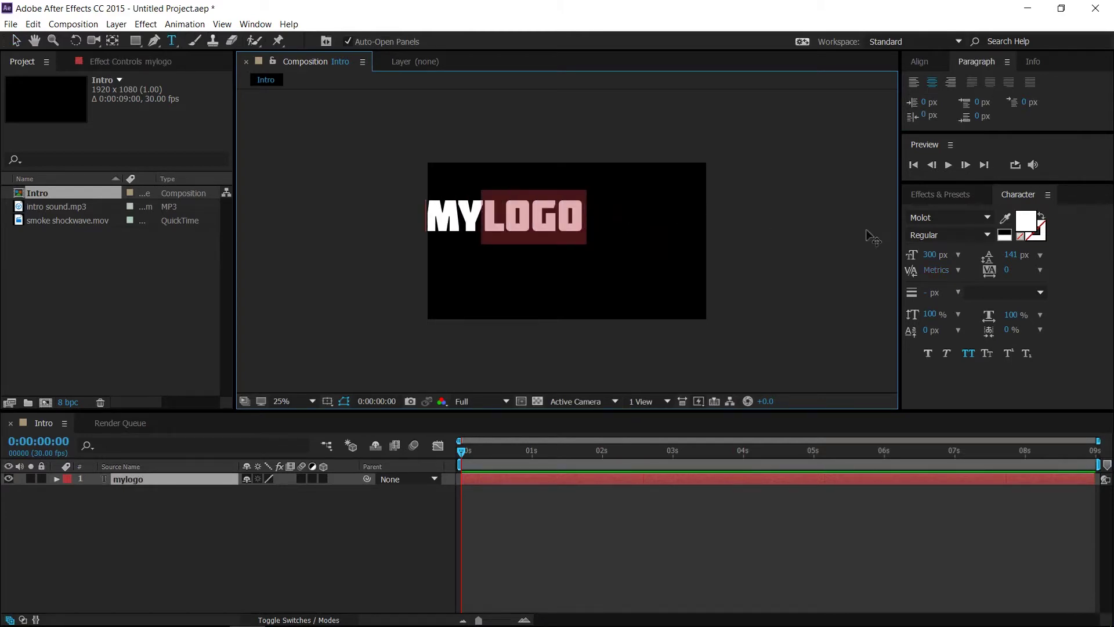
pyautogui.click(1016, 224)
pyautogui.click(372, 290)
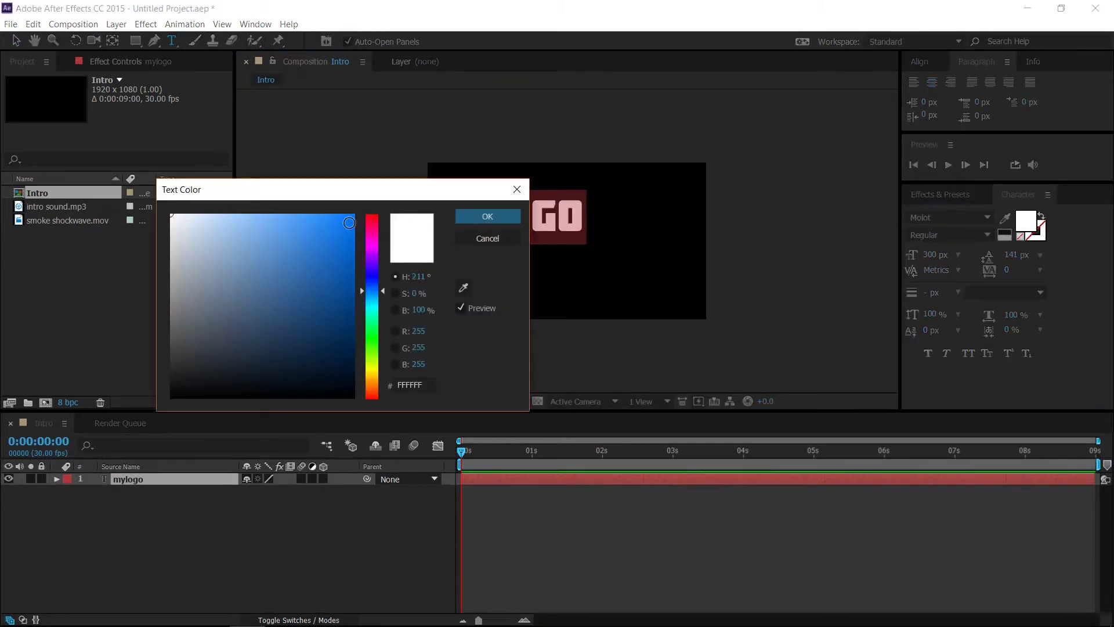
pyautogui.click(353, 215)
pyautogui.click(470, 223)
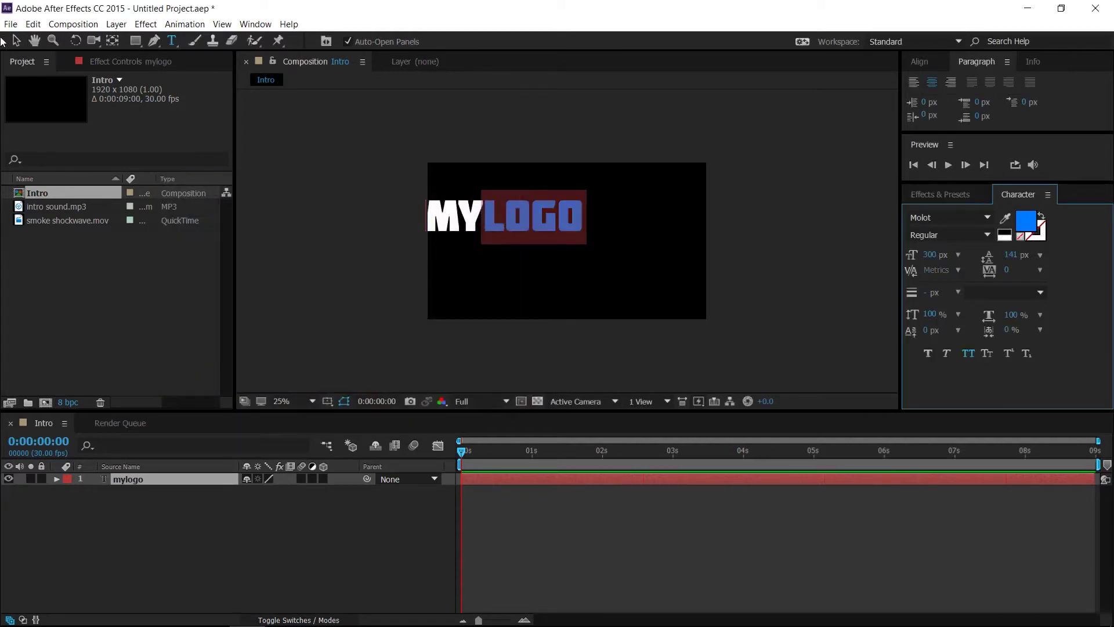
# Center the text layer horizontally and vertically in the composition.
pyautogui.click(14, 41)
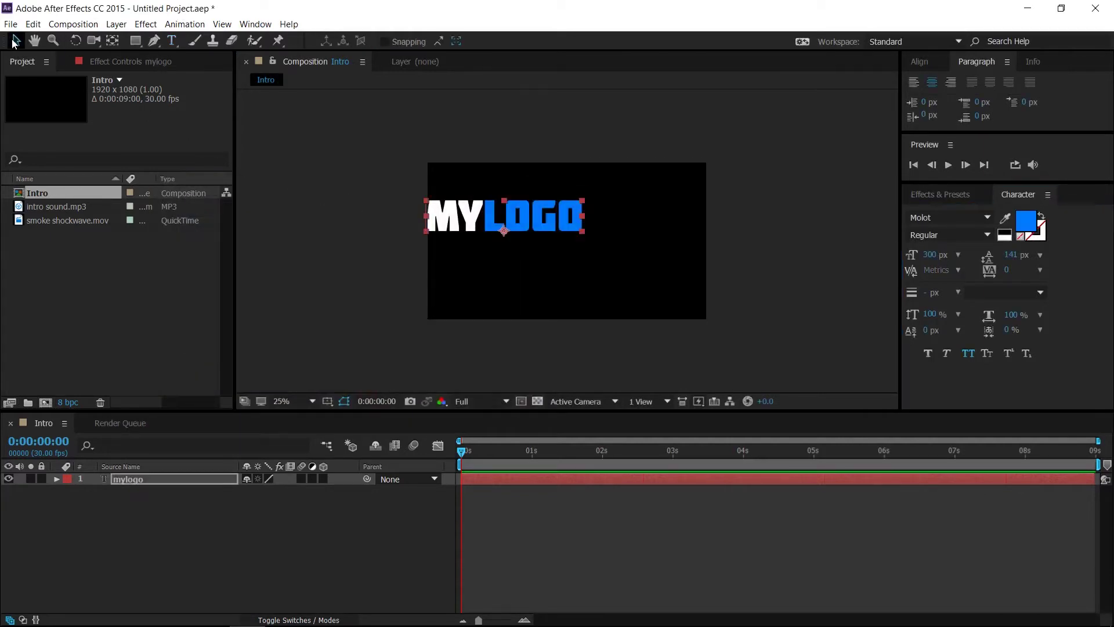
pyautogui.click(920, 62)
pyautogui.click(941, 97)
pyautogui.click(1015, 98)
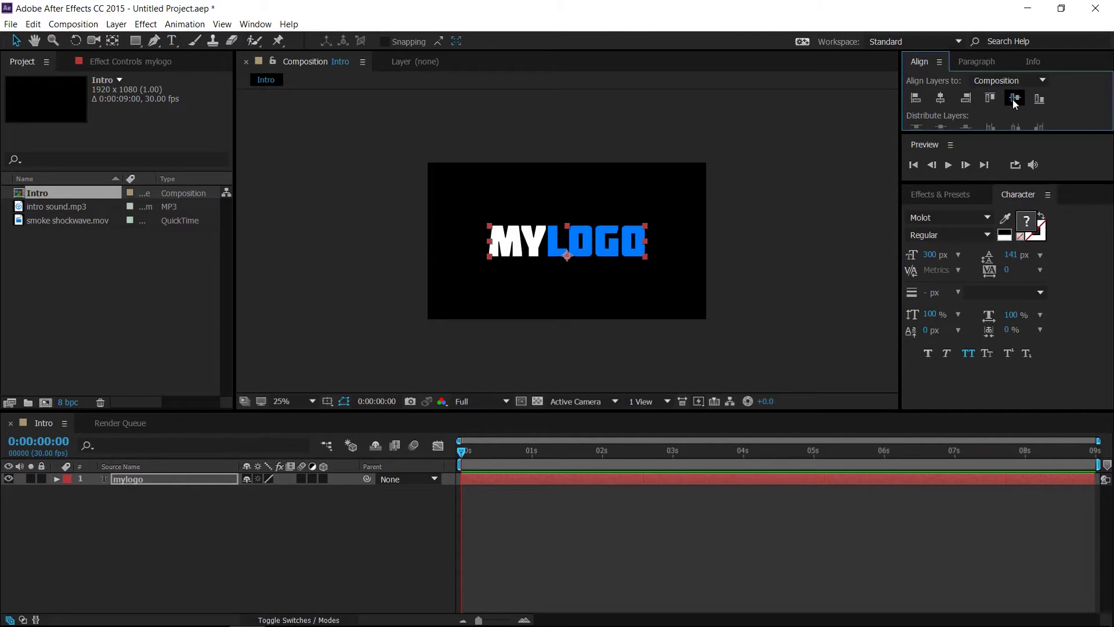
# Pre-compose the mylogo text layer as Logo, moving all attributes into the new composition.
pyautogui.rightClick(134, 479)
pyautogui.click(182, 513)
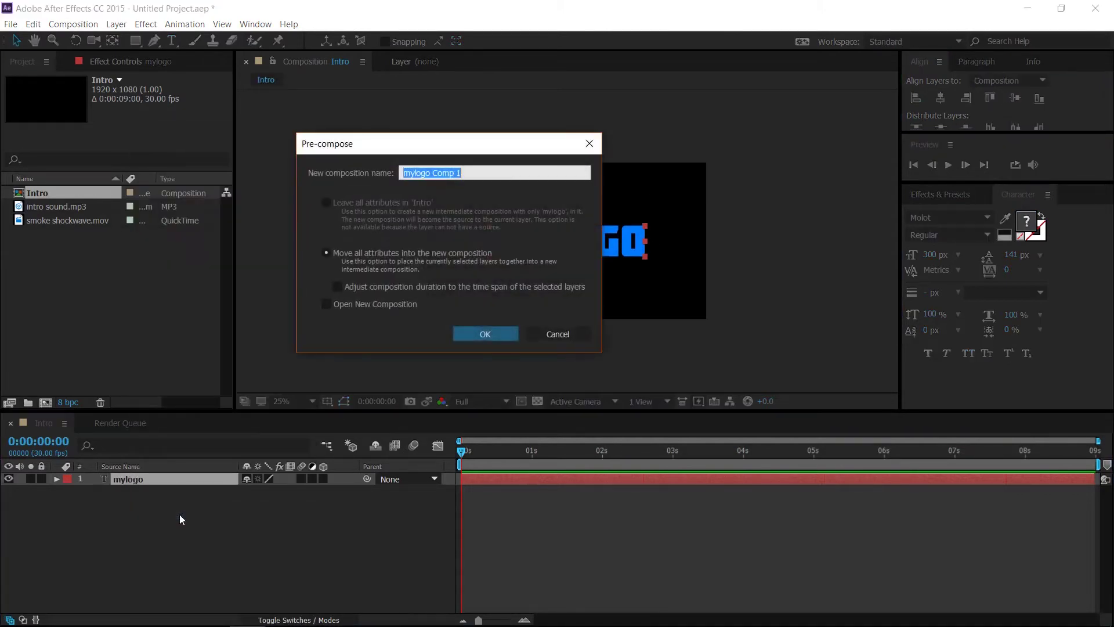
pyautogui.write('Logo')
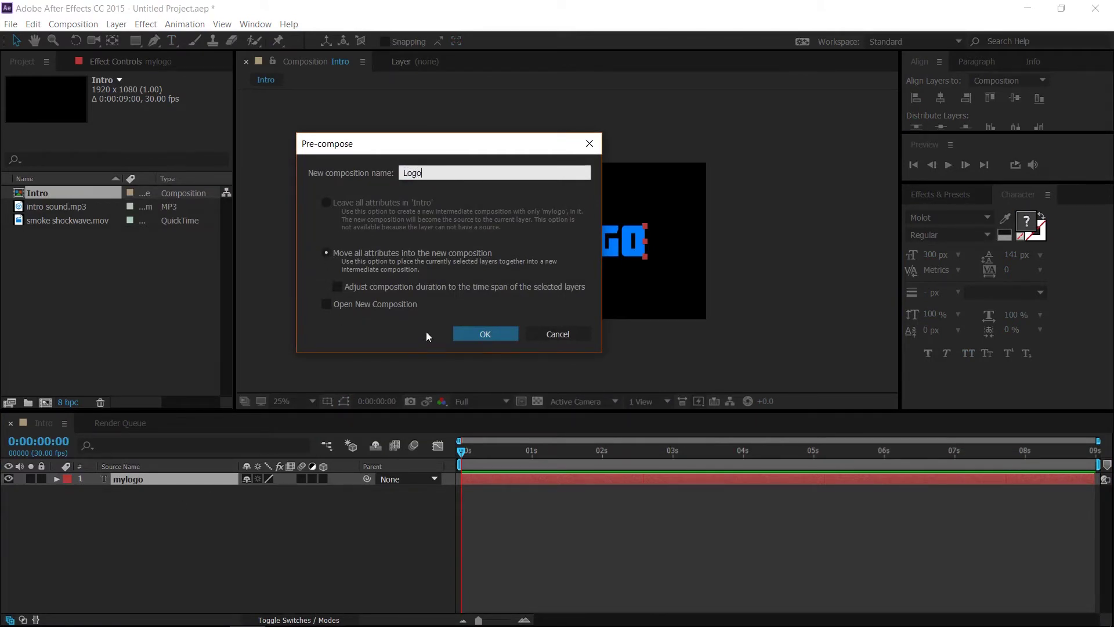
pyautogui.click(469, 330)
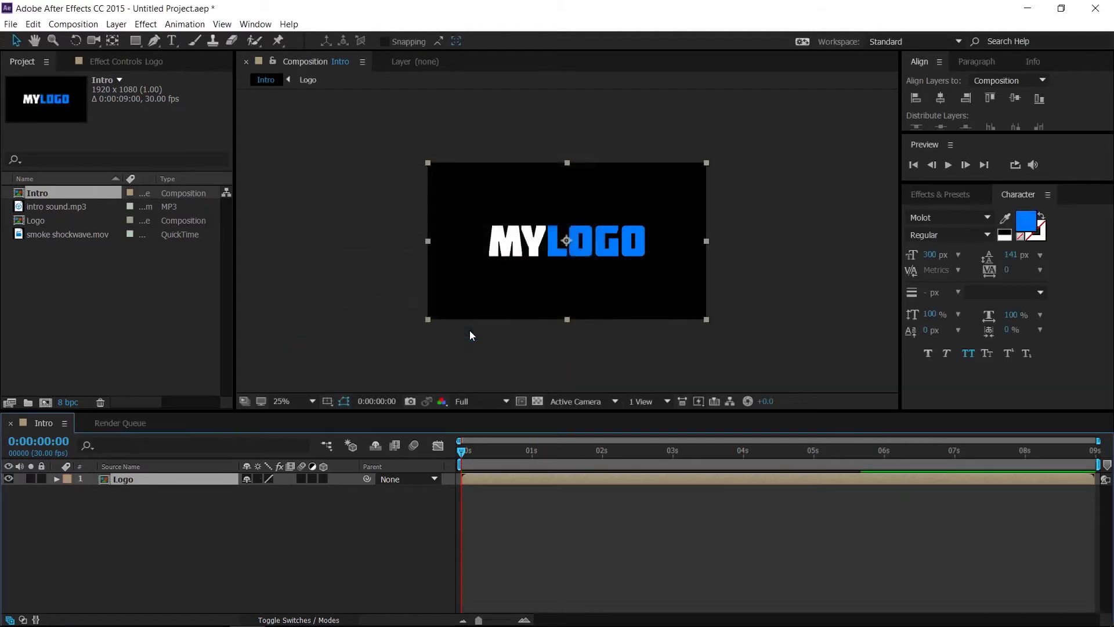
# Duplicate the Logo layer and hide the lower copy.
pyautogui.click(219, 531)
pyautogui.click(108, 481)
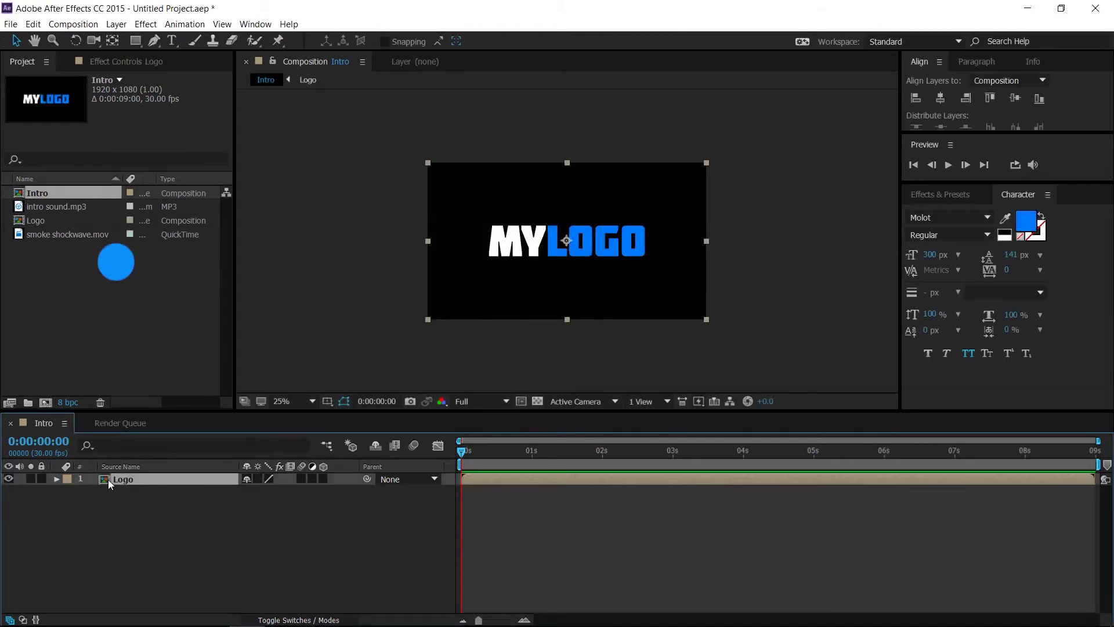
pyautogui.hotkey('ctrl', 'd')
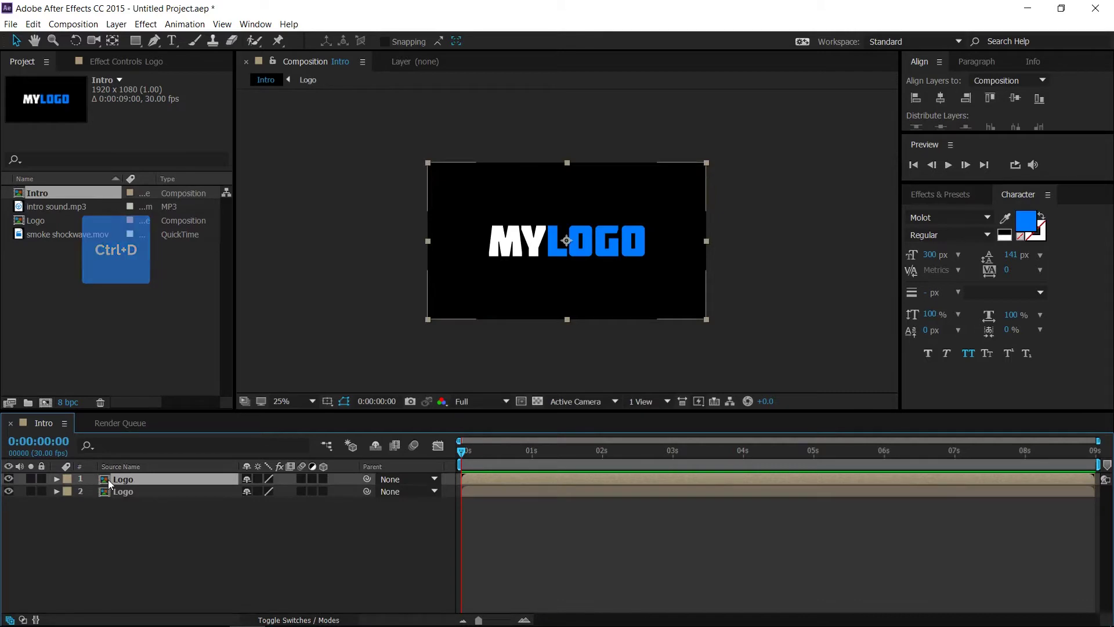
pyautogui.click(9, 492)
pyautogui.click(65, 508)
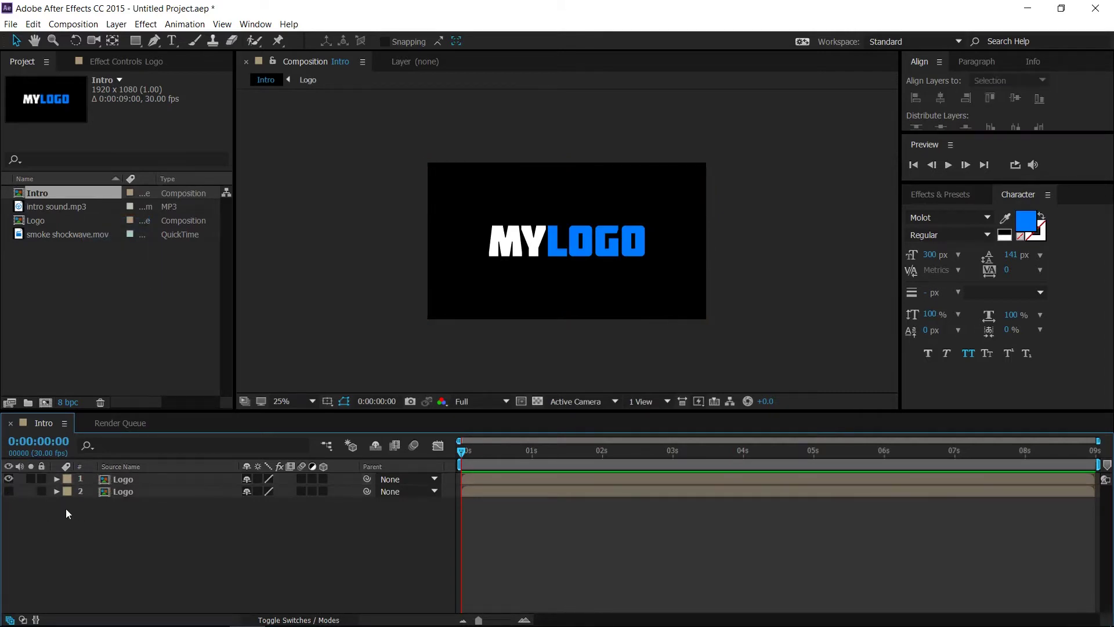
# Find the CC Ball Action effect and apply it to the upper Logo layer.
pyautogui.click(138, 479)
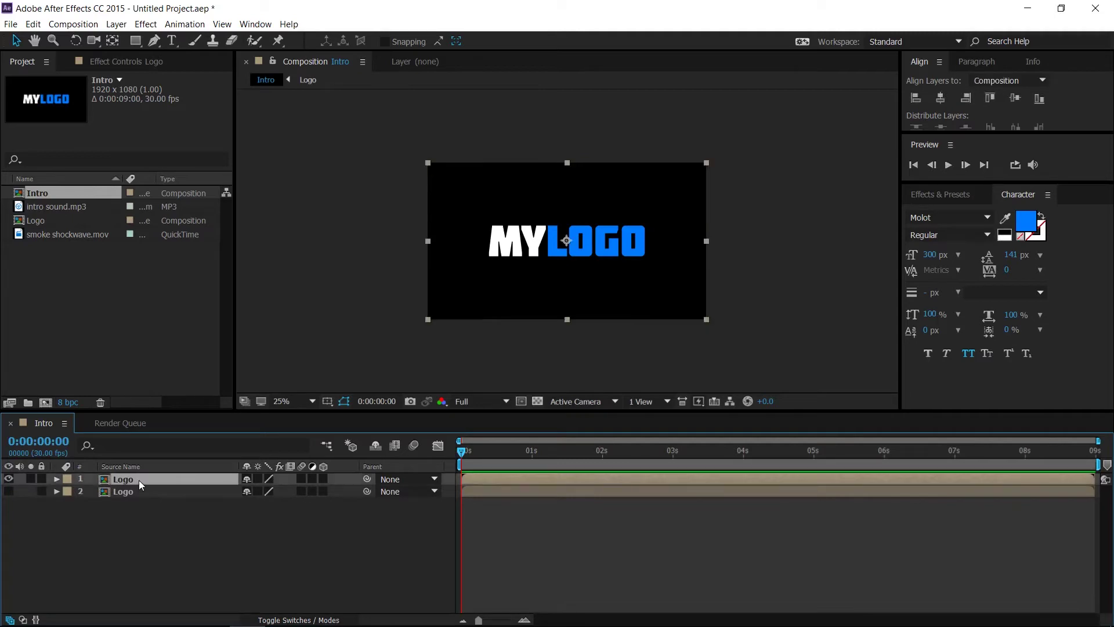
pyautogui.click(947, 194)
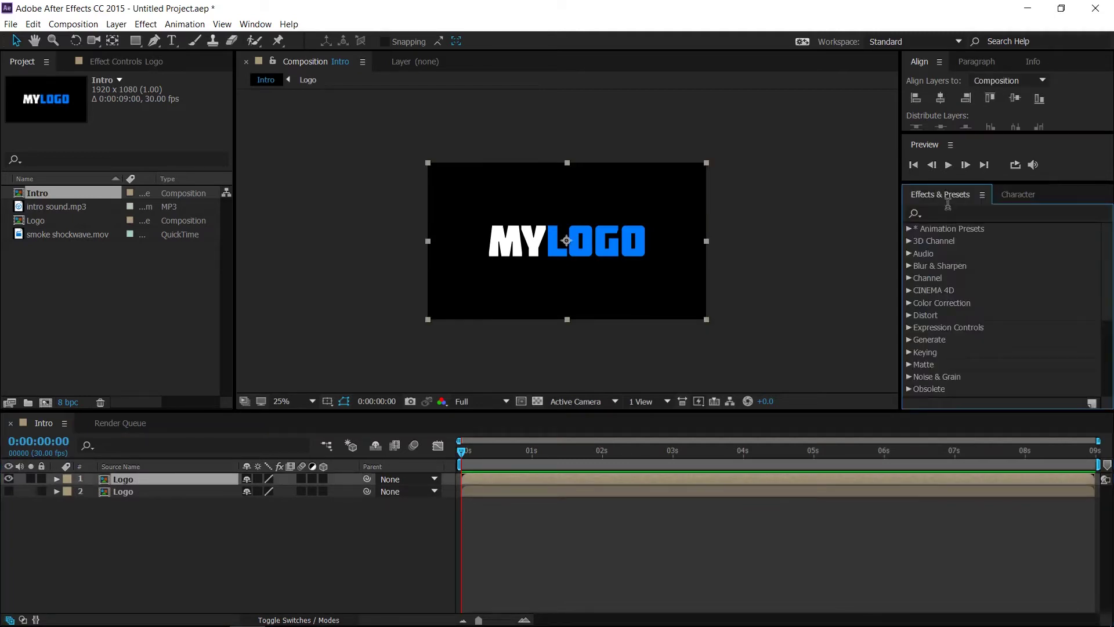
pyautogui.click(949, 214)
pyautogui.write('cc ')
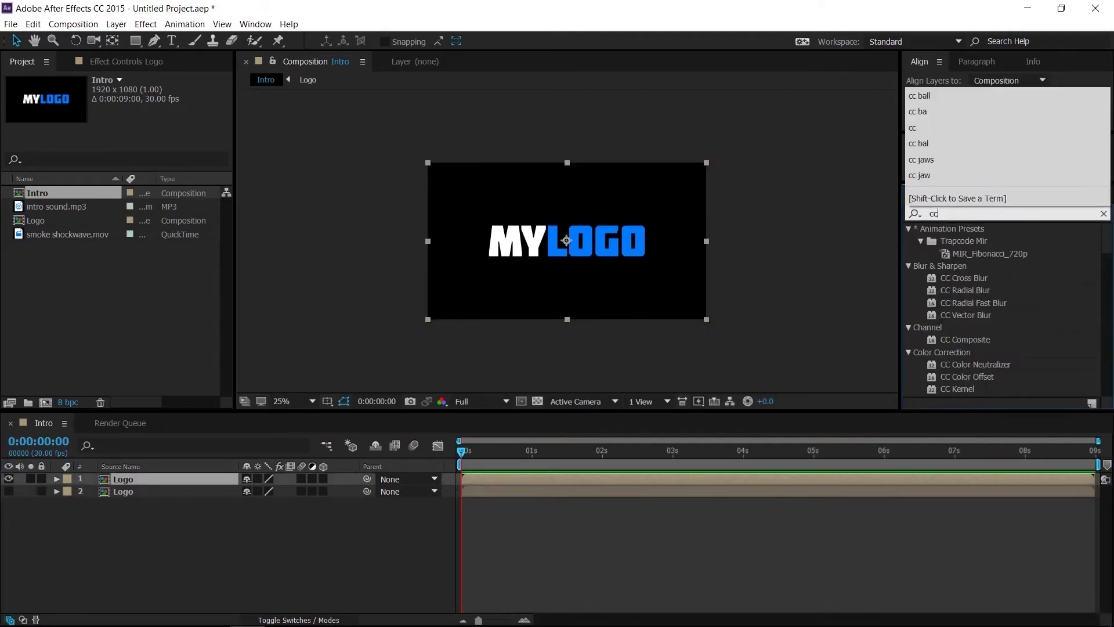
pyautogui.write('ball')
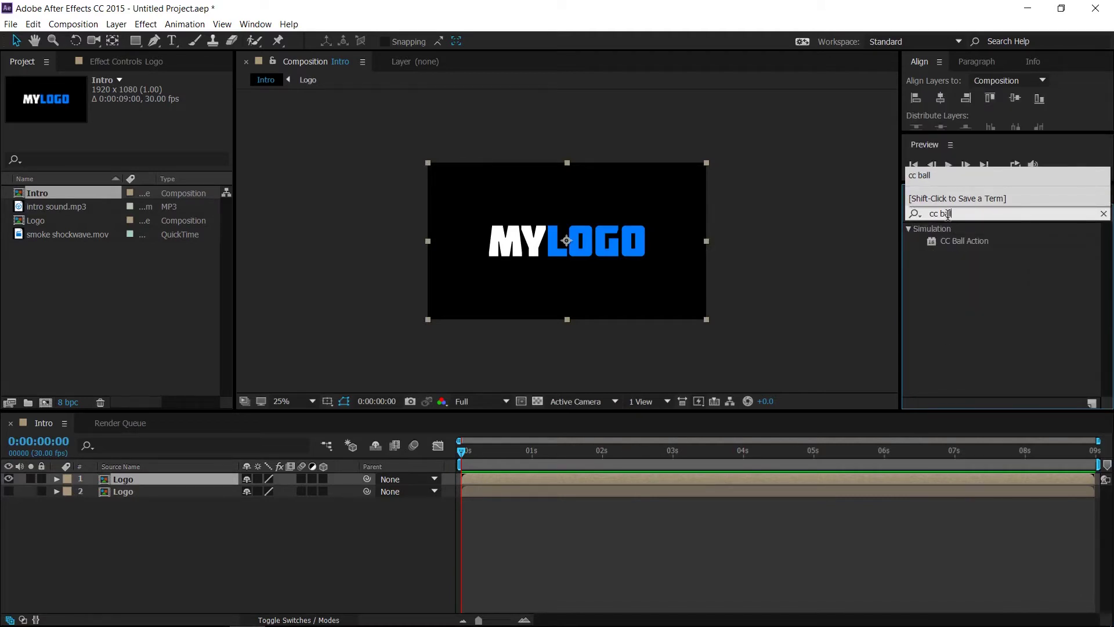
pyautogui.moveTo(981, 243); pyautogui.dragTo(631, 242)
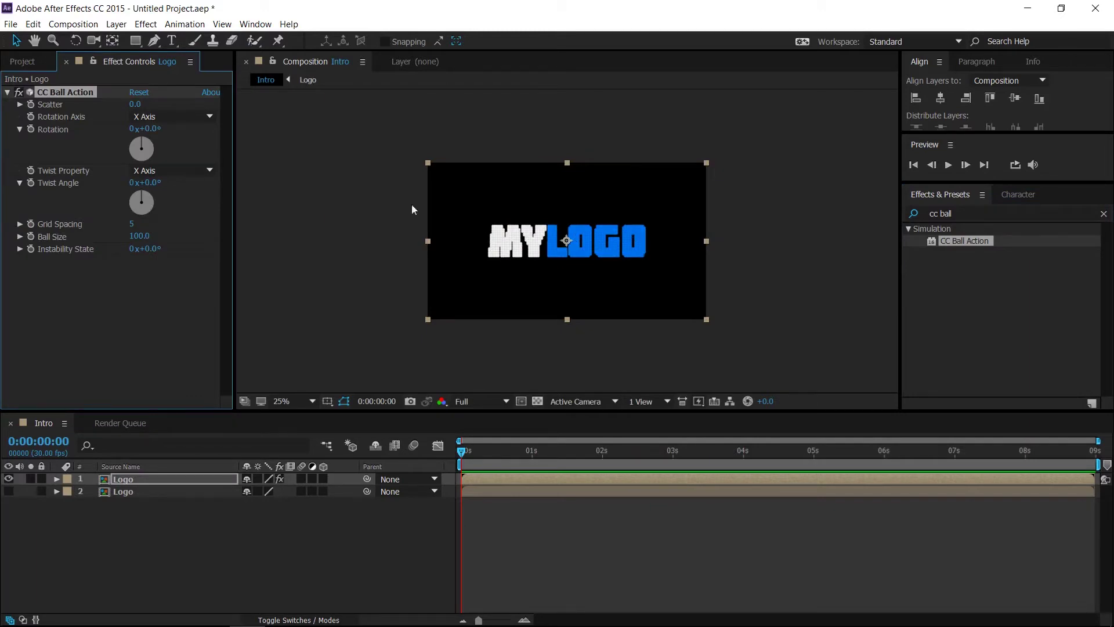
# Configure CC Ball Action with Twist Property Random, Grid Spacing 3 and Ball Size 60.
pyautogui.click(174, 170)
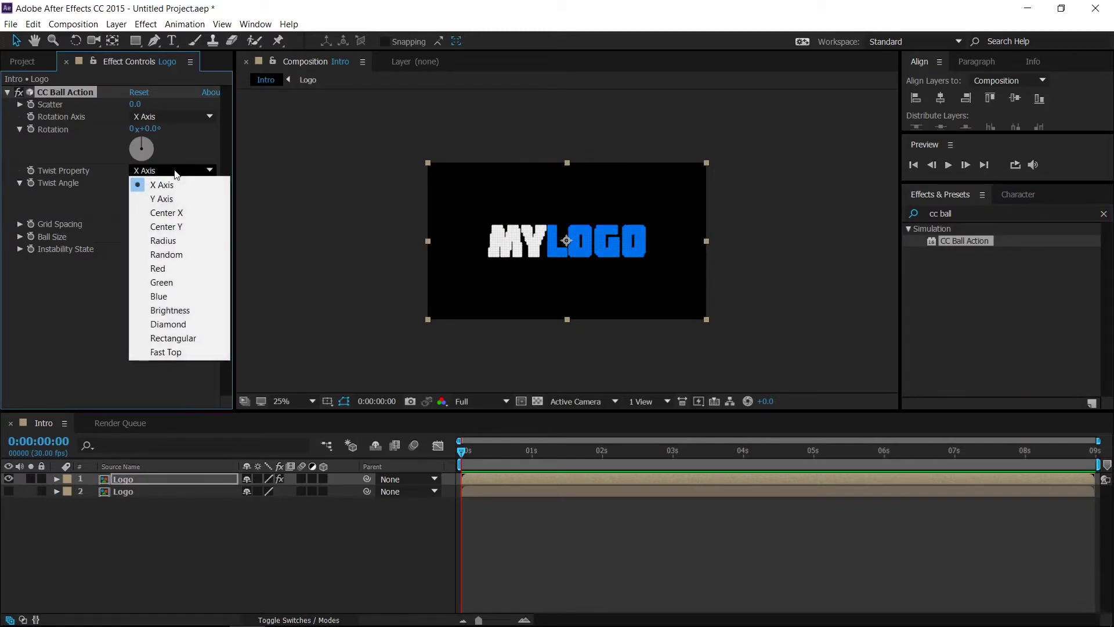
pyautogui.click(167, 259)
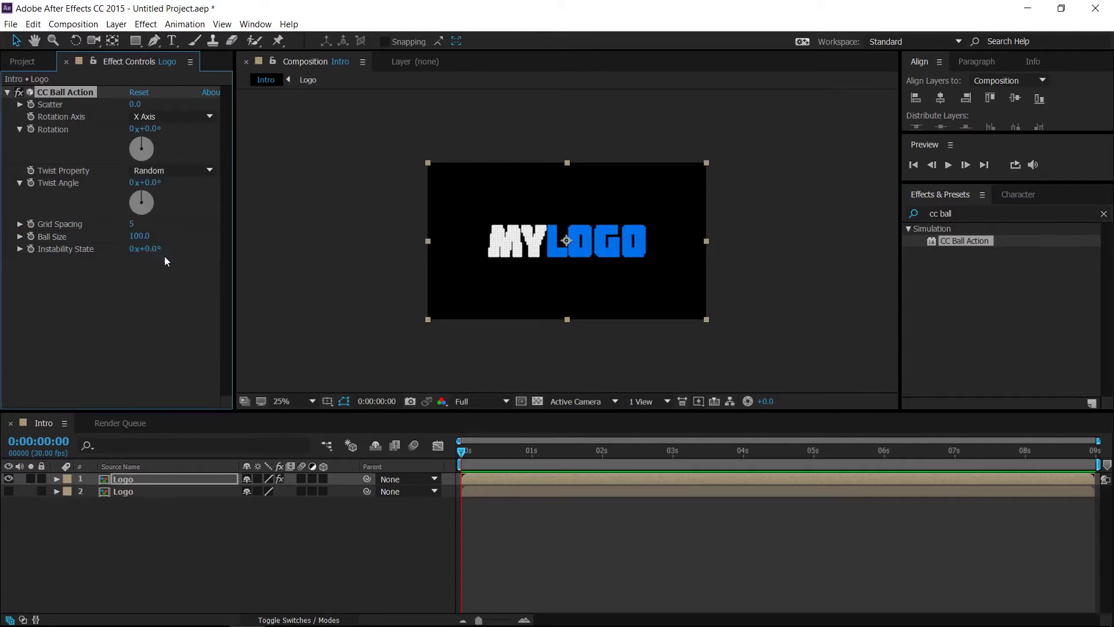
pyautogui.click(133, 225)
pyautogui.write('3')
pyautogui.click(139, 236)
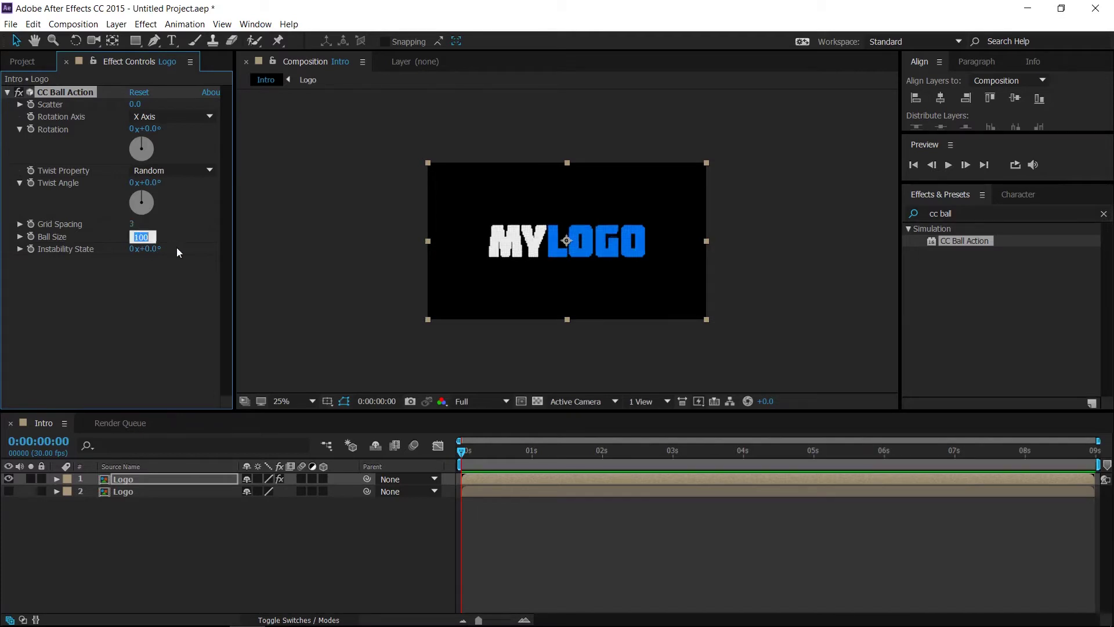
pyautogui.write('60')
pyautogui.click(203, 528)
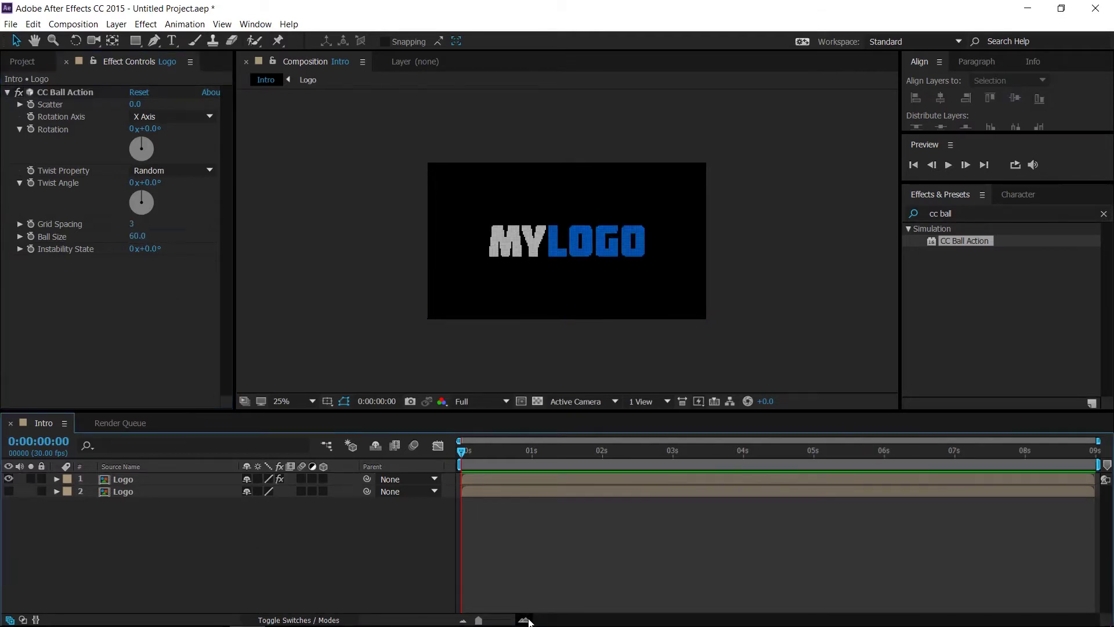
# Animate the effect's Scatter with keyframes from 500 at 0:00 to 0 at the one-second mark.
pyautogui.click(525, 620)
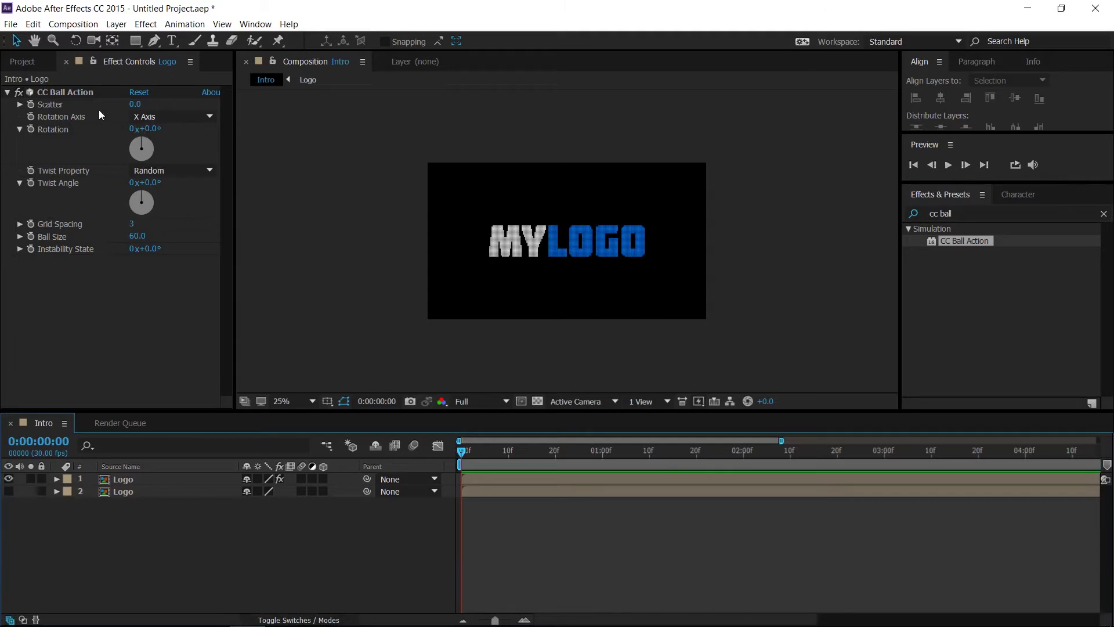
pyautogui.click(31, 110)
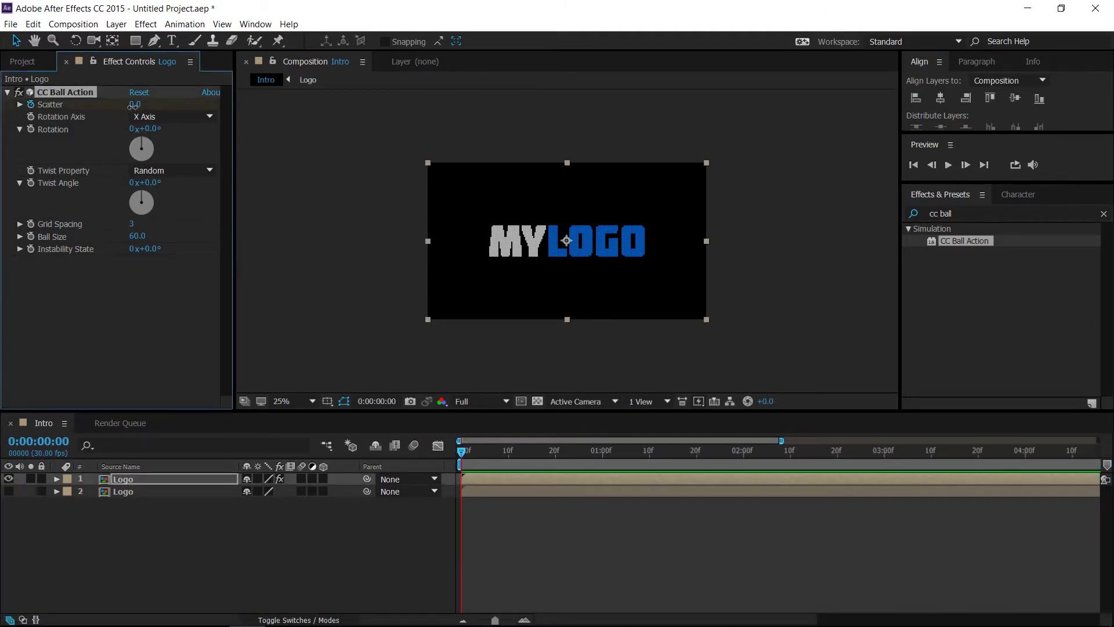
pyautogui.click(134, 104)
pyautogui.write('500')
pyautogui.press('Return')
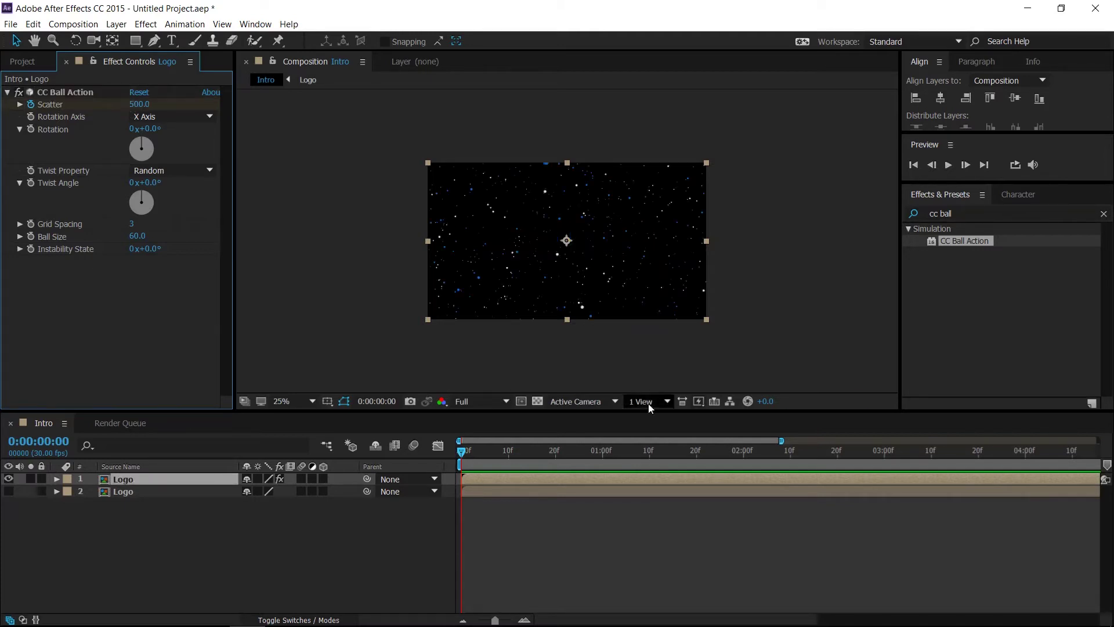
pyautogui.click(601, 455)
pyautogui.click(137, 105)
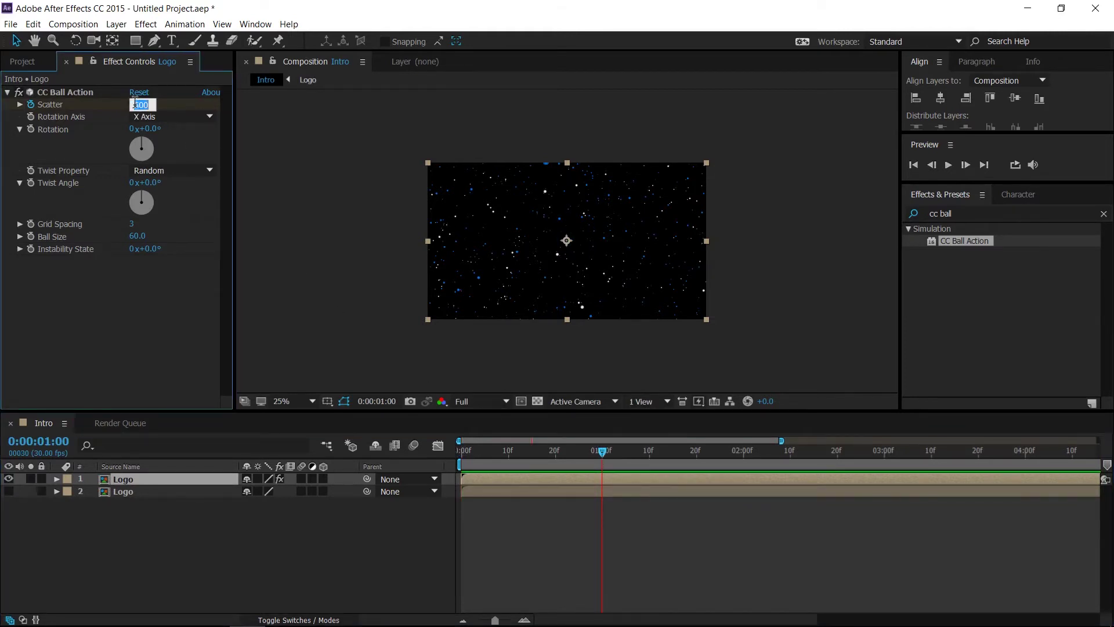
pyautogui.write('0')
pyautogui.press('Return')
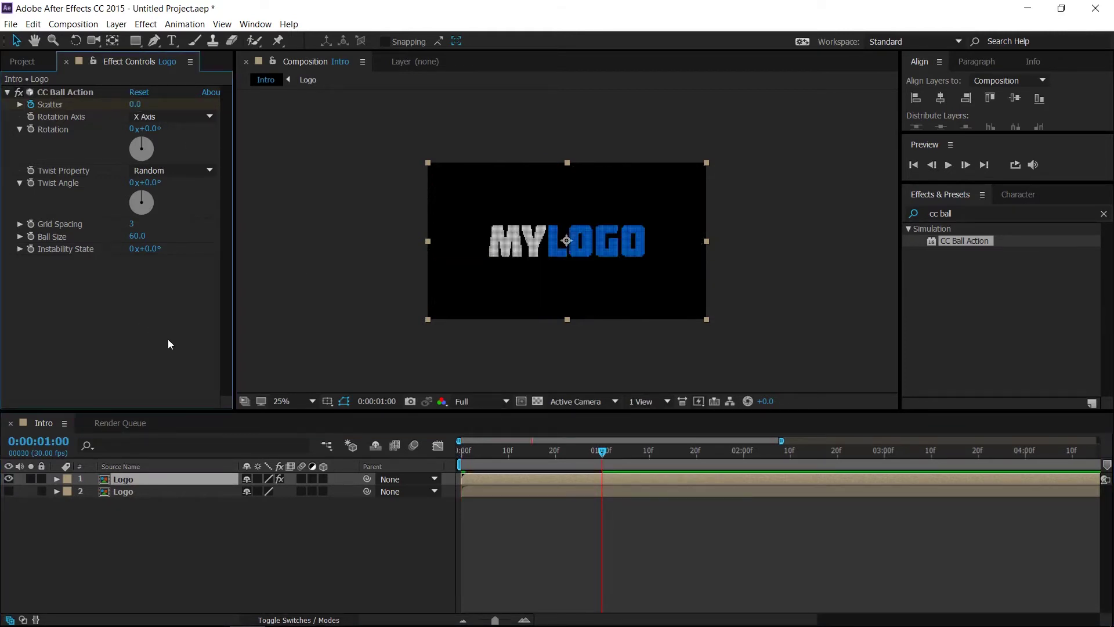
# Animate the Twist Angle with keyframes from 350° at frame 20 to 0° at the two-second mark.
pyautogui.click(556, 460)
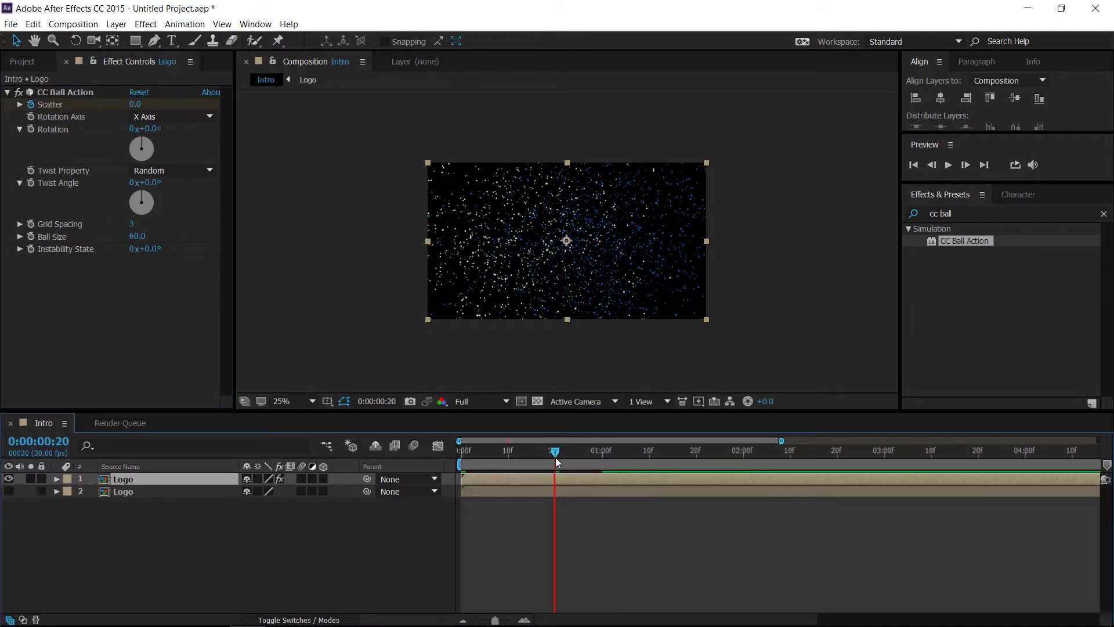
pyautogui.click(33, 186)
pyautogui.click(147, 183)
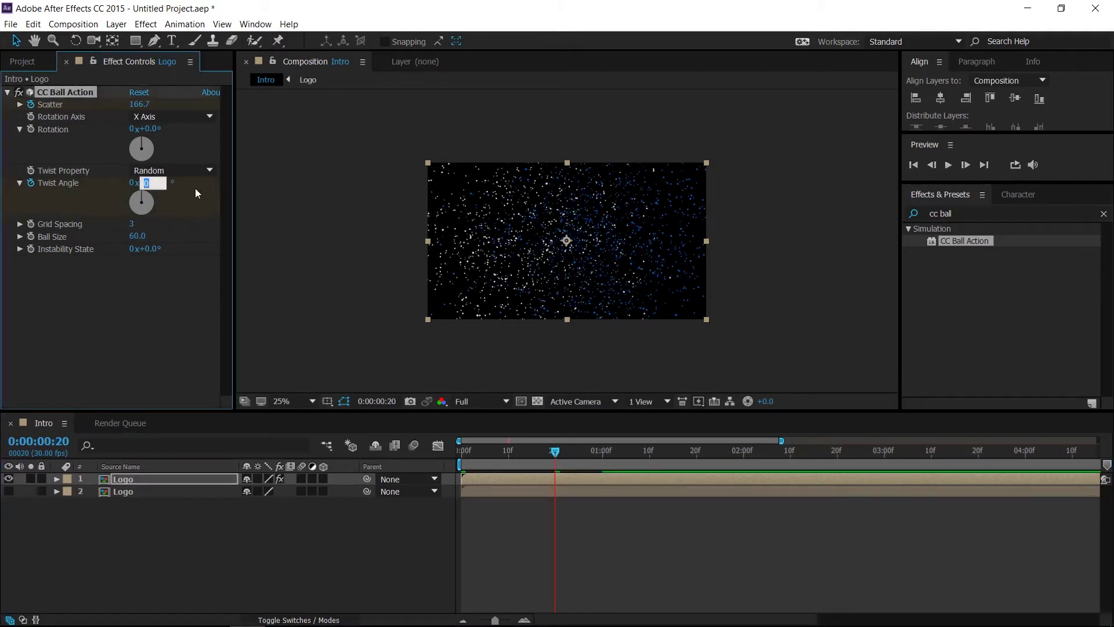
pyautogui.write('350')
pyautogui.press('Return')
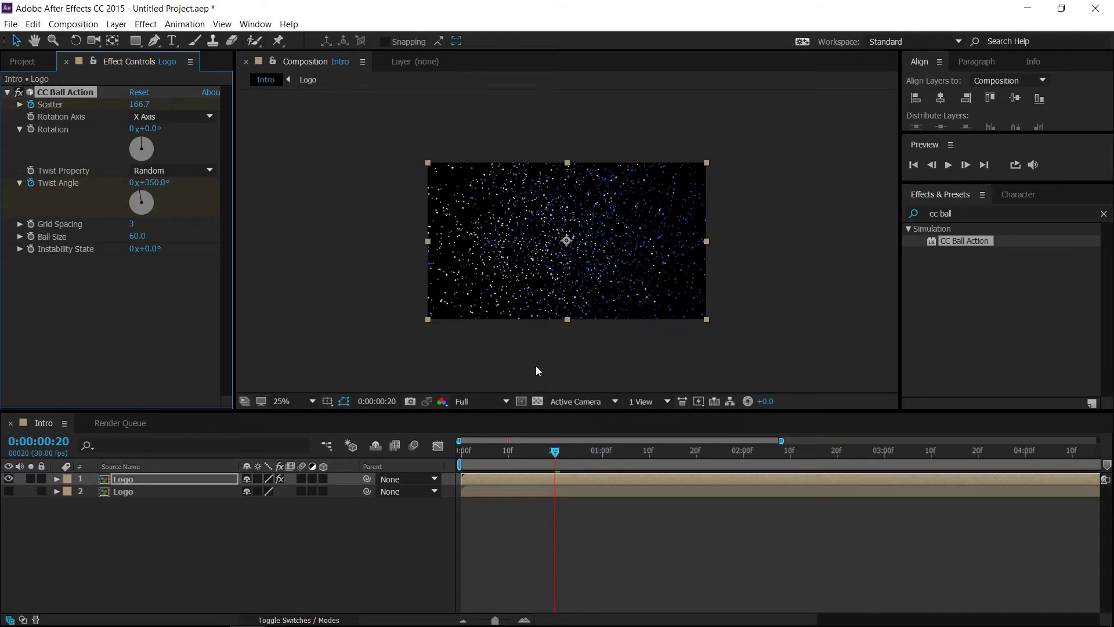
pyautogui.click(743, 455)
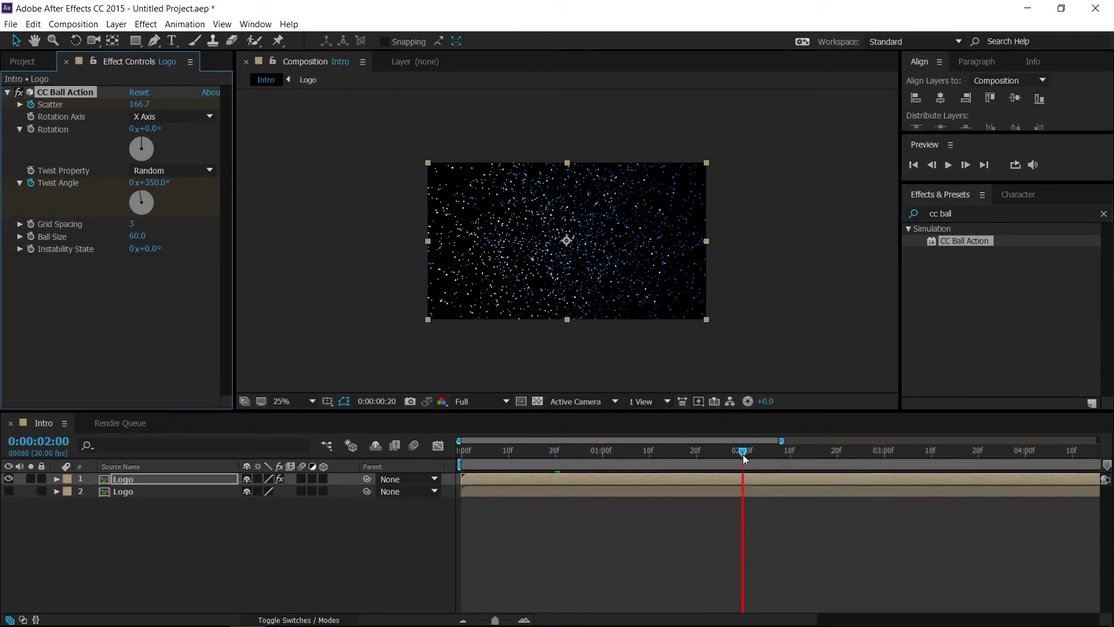
pyautogui.click(155, 183)
pyautogui.write('0')
pyautogui.click(189, 284)
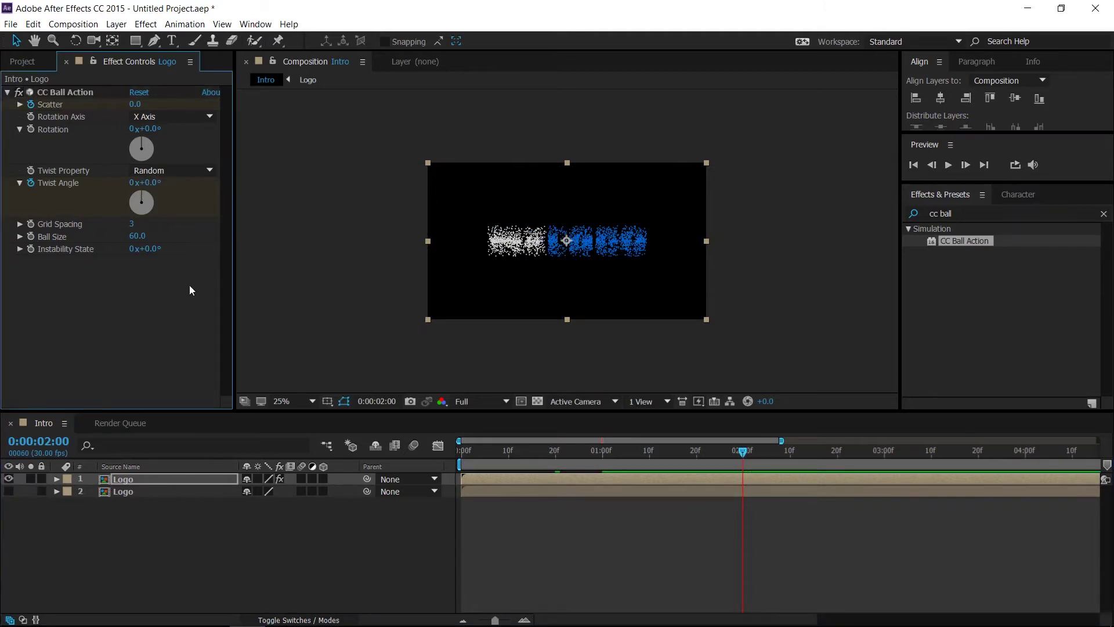
# Reveal the upper Logo layer's keyframes and apply Easy Ease to all Scatter and Twist Angle keyframes.
pyautogui.click(514, 480)
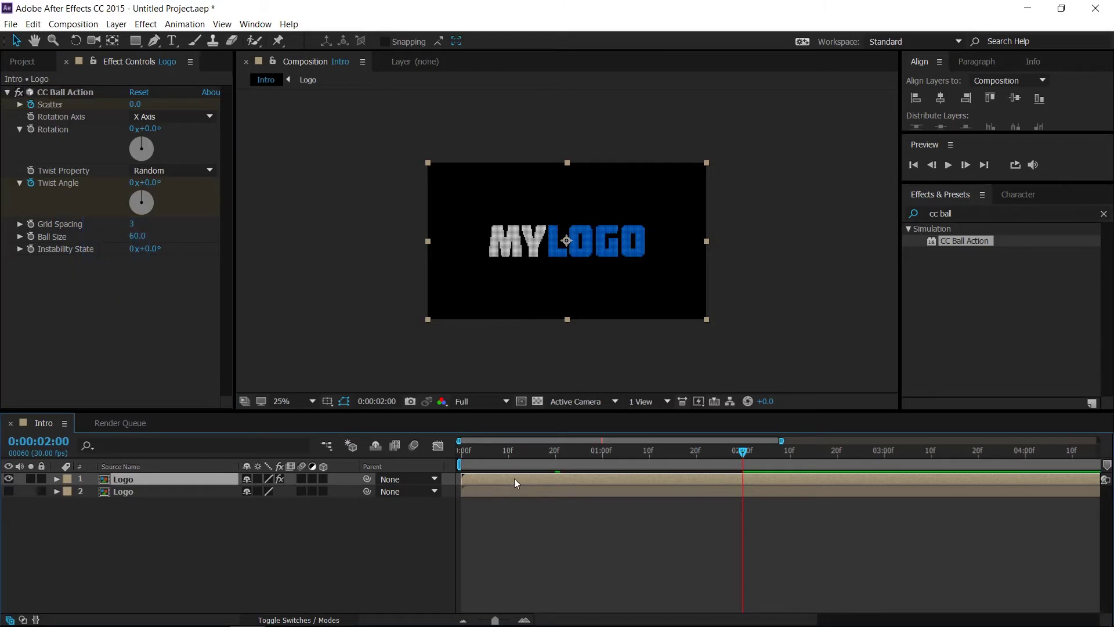
pyautogui.moveTo(782, 489); pyautogui.dragTo(454, 525)
pyautogui.press('F9')
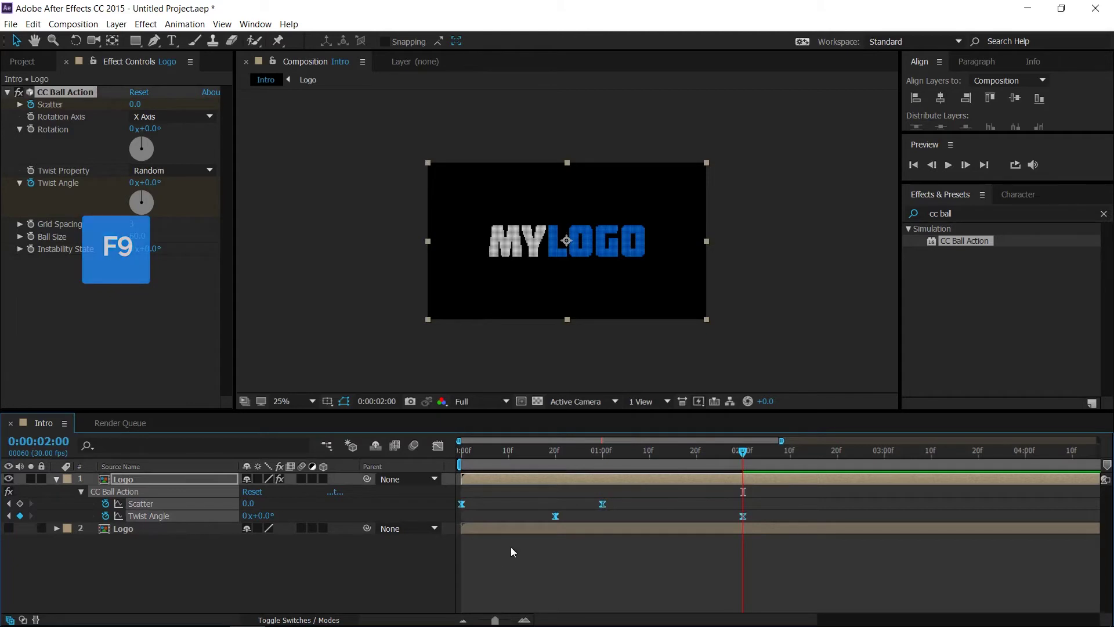
# Reshape the Twist Angle and Scatter speed curves by lengthening each final keyframe's incoming influence for a slower finish.
pyautogui.click(438, 445)
pyautogui.click(743, 481)
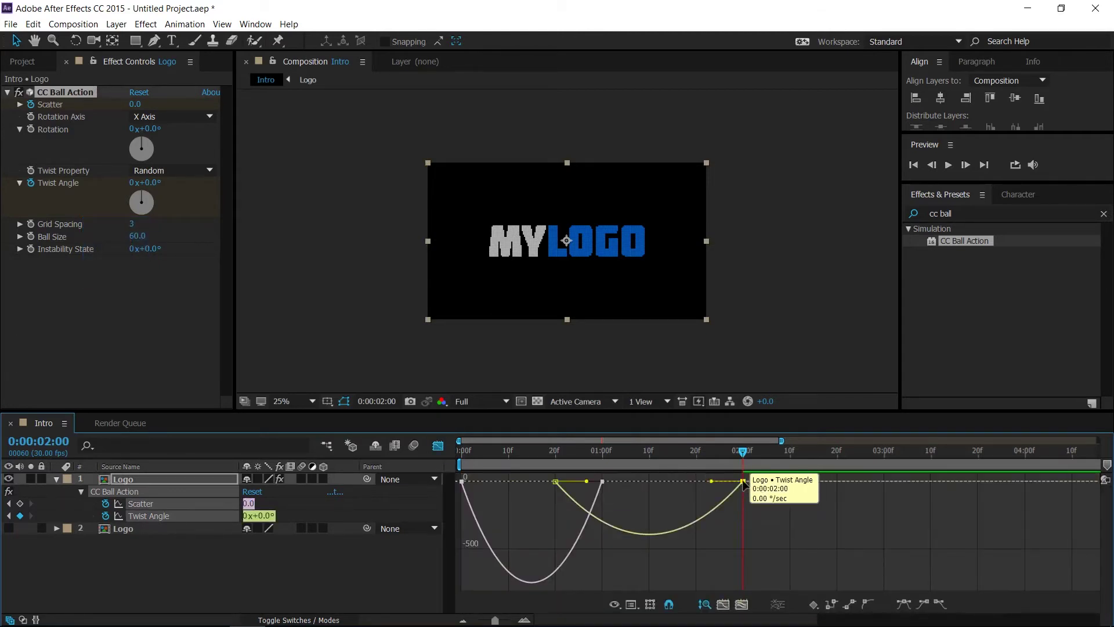
pyautogui.moveTo(715, 481); pyautogui.dragTo(667, 488)
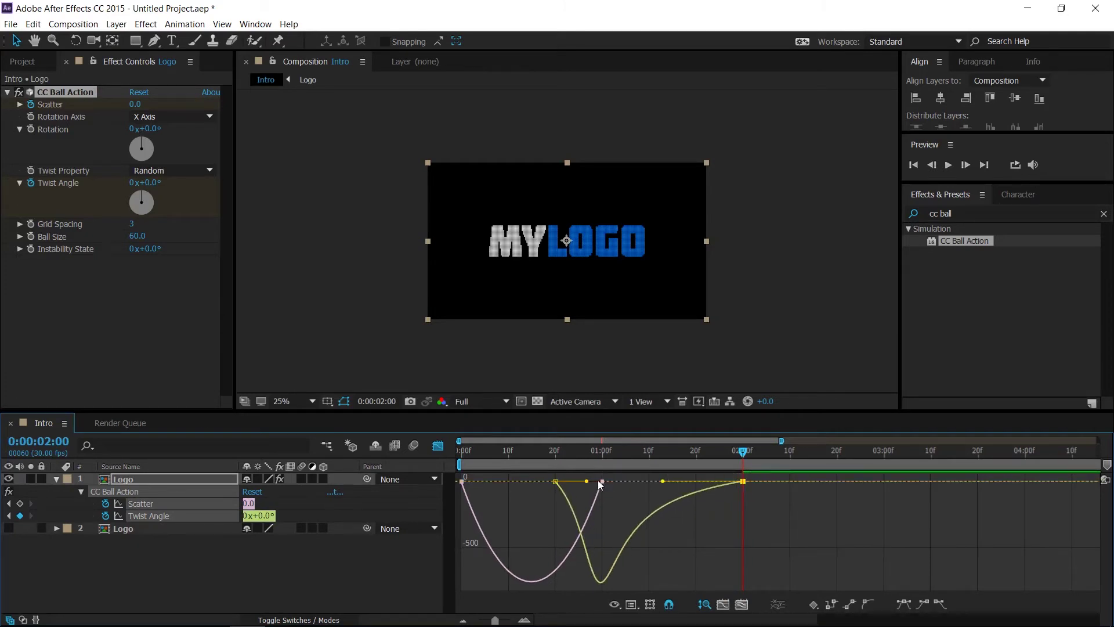
pyautogui.moveTo(587, 481); pyautogui.dragTo(552, 481)
pyautogui.click(437, 446)
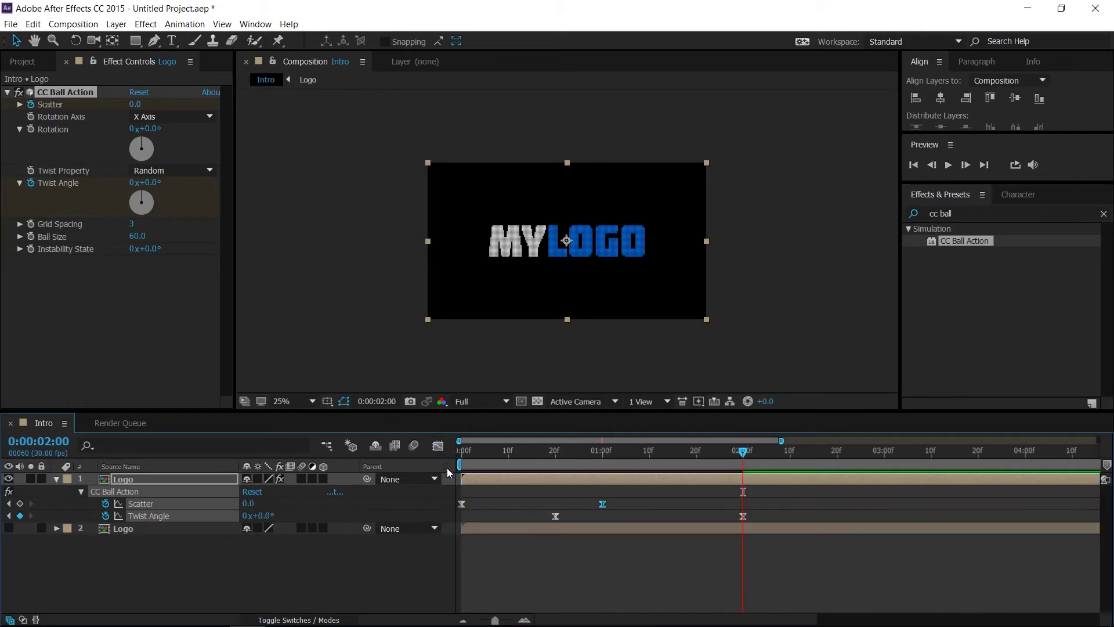
pyautogui.click(57, 479)
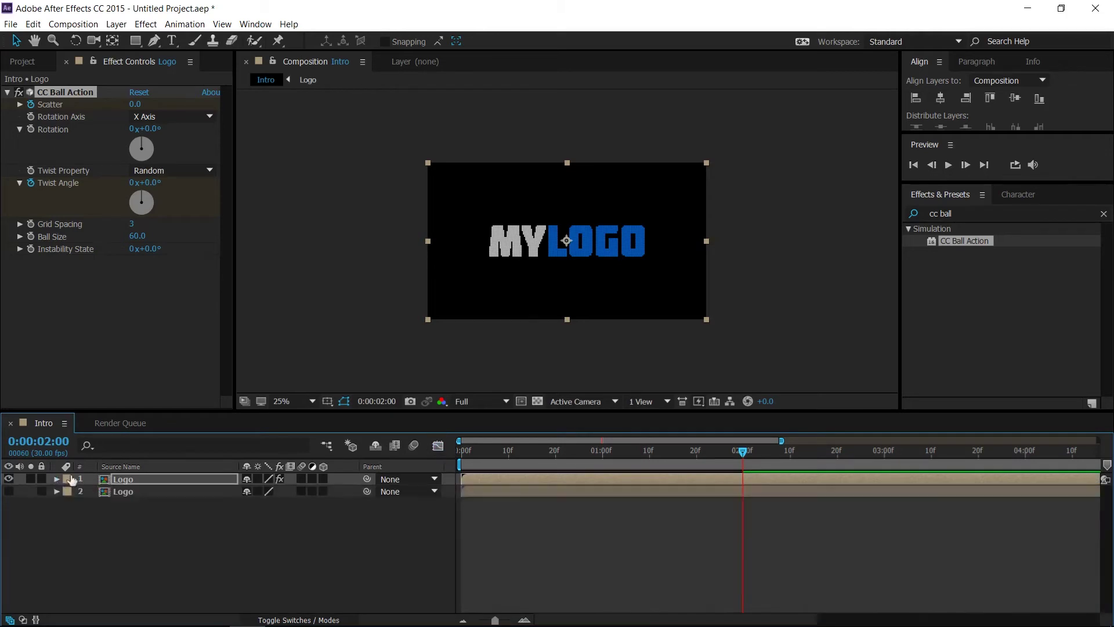
# Apply the Stylize Glow effect to the upper Logo layer and collapse the settings of both its effects.
pyautogui.click(1104, 214)
pyautogui.click(1011, 213)
pyautogui.write('glow')
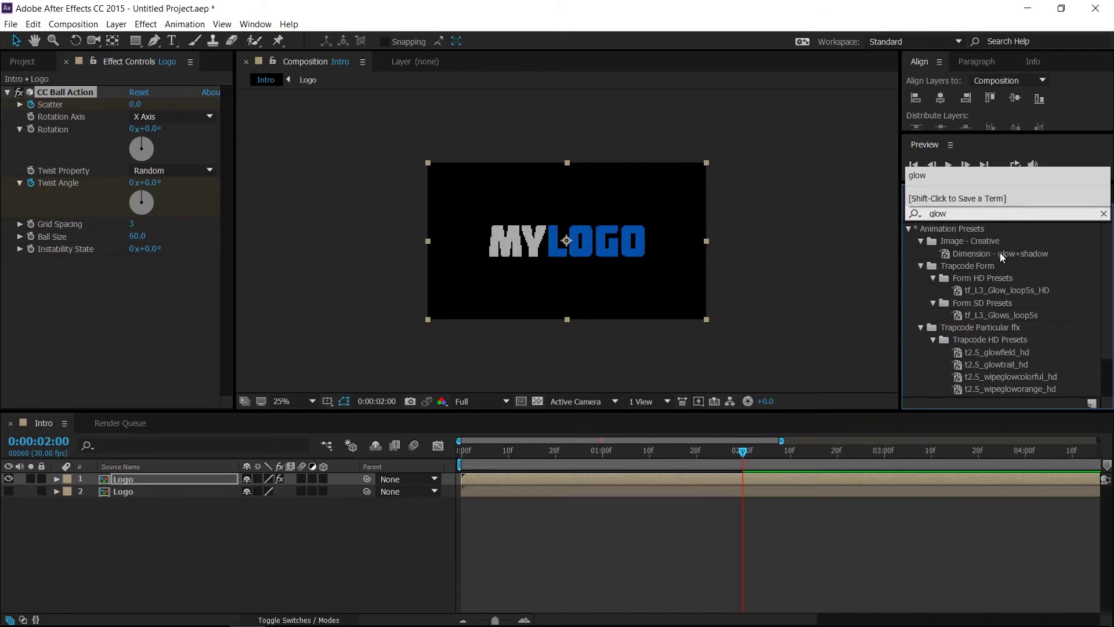
pyautogui.scroll(-1, 970, 304)
pyautogui.moveTo(950, 366); pyautogui.dragTo(604, 253)
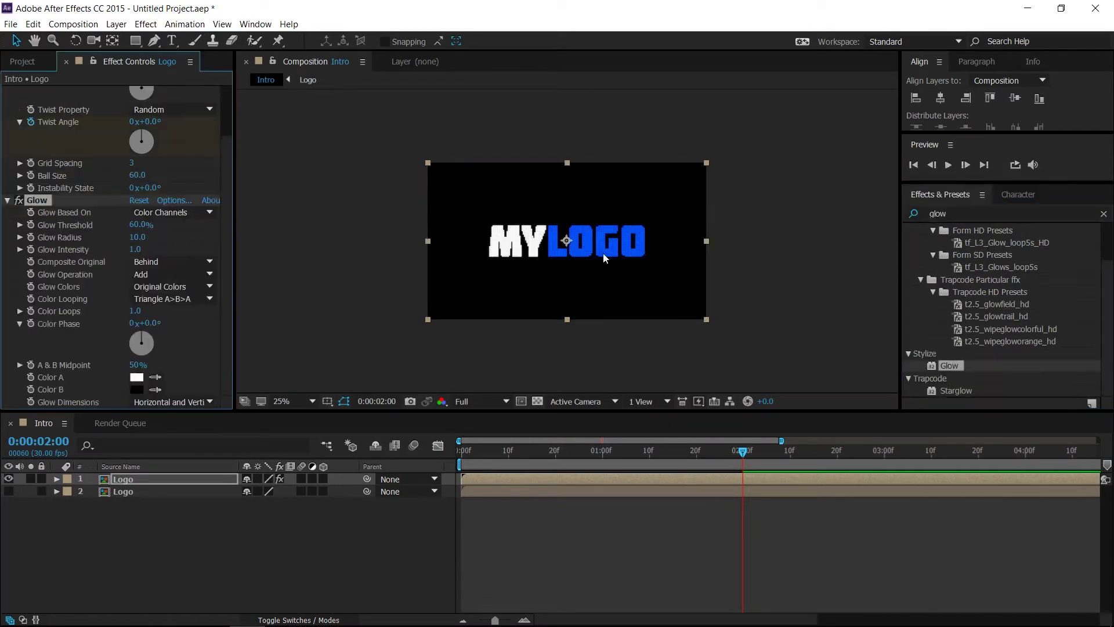
pyautogui.click(7, 200)
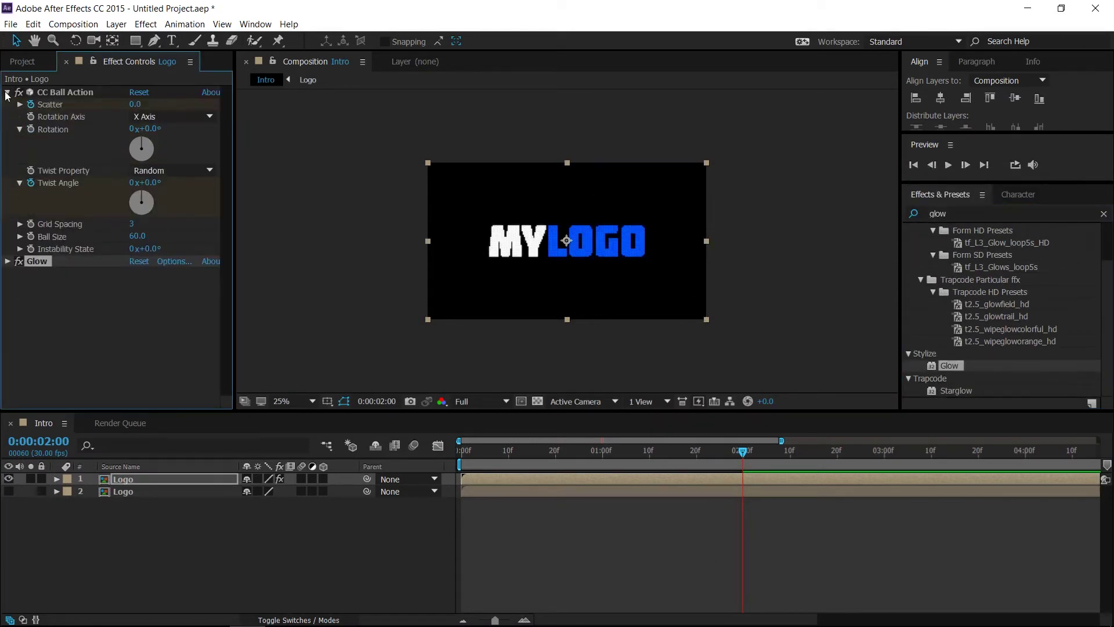
pyautogui.click(8, 93)
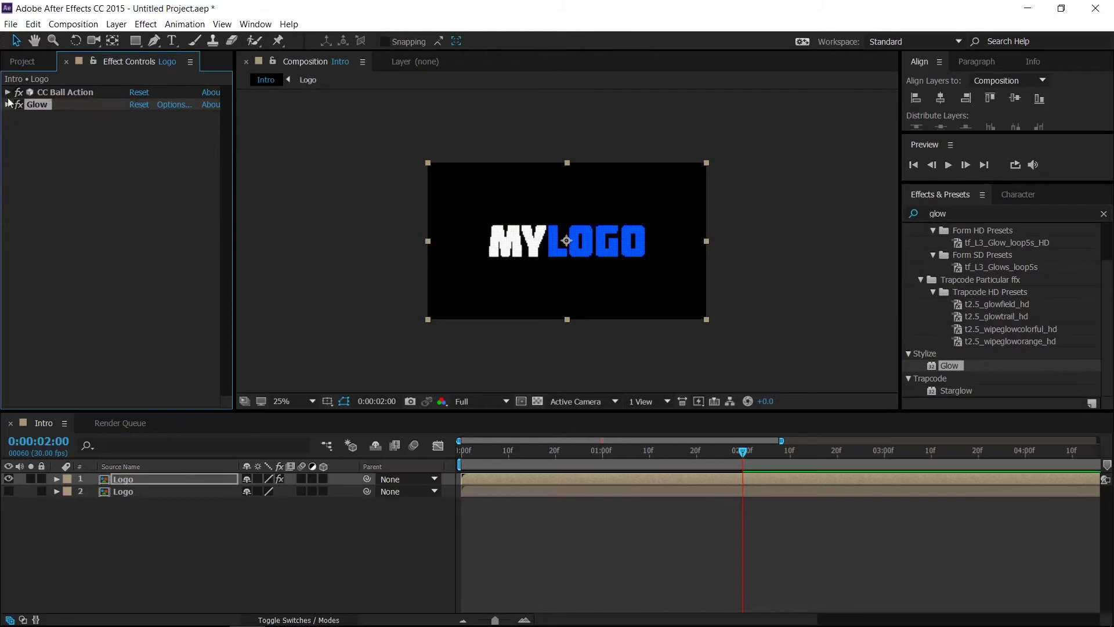
# Make the lower Logo layer visible and animate its Opacity from 0% at 0:00:02:00 to 100% at 0:00:02:10.
pyautogui.click(8, 491)
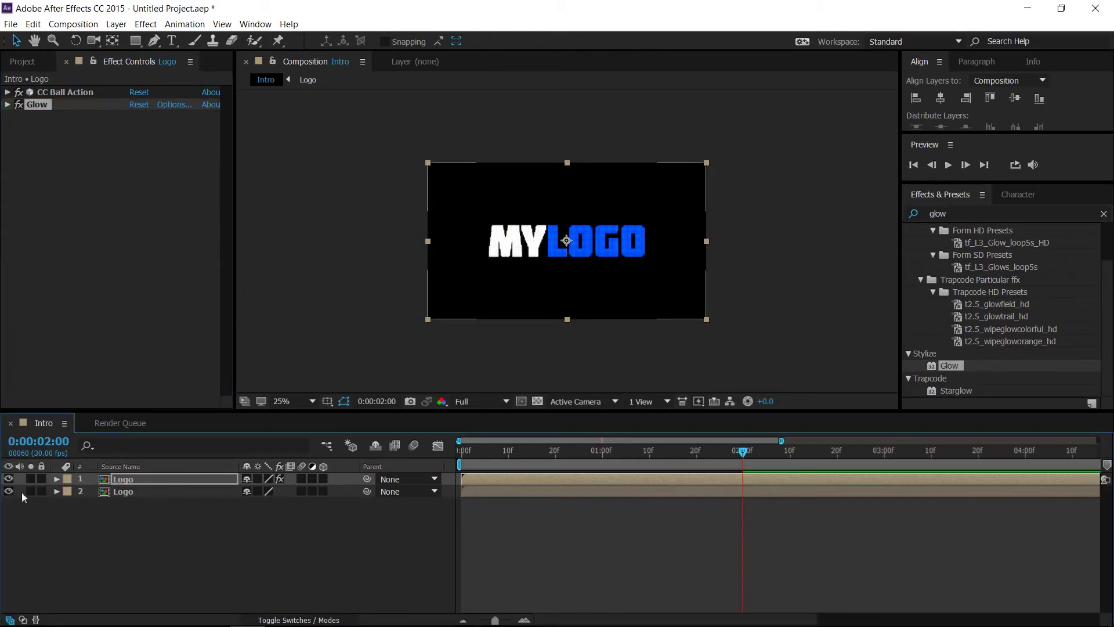
pyautogui.click(161, 489)
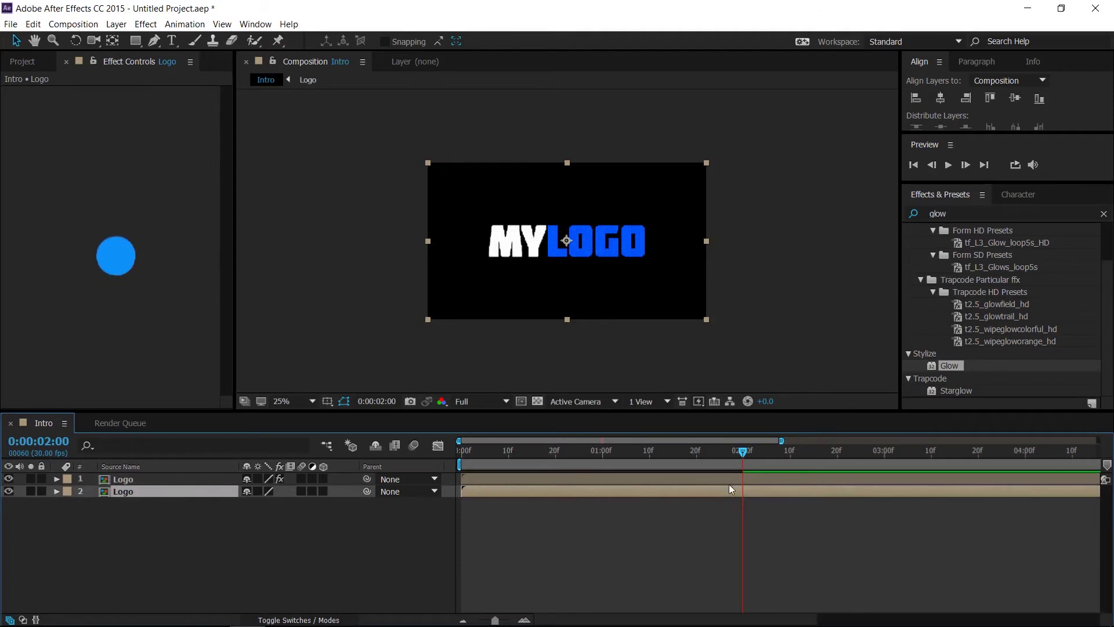
pyautogui.press('t')
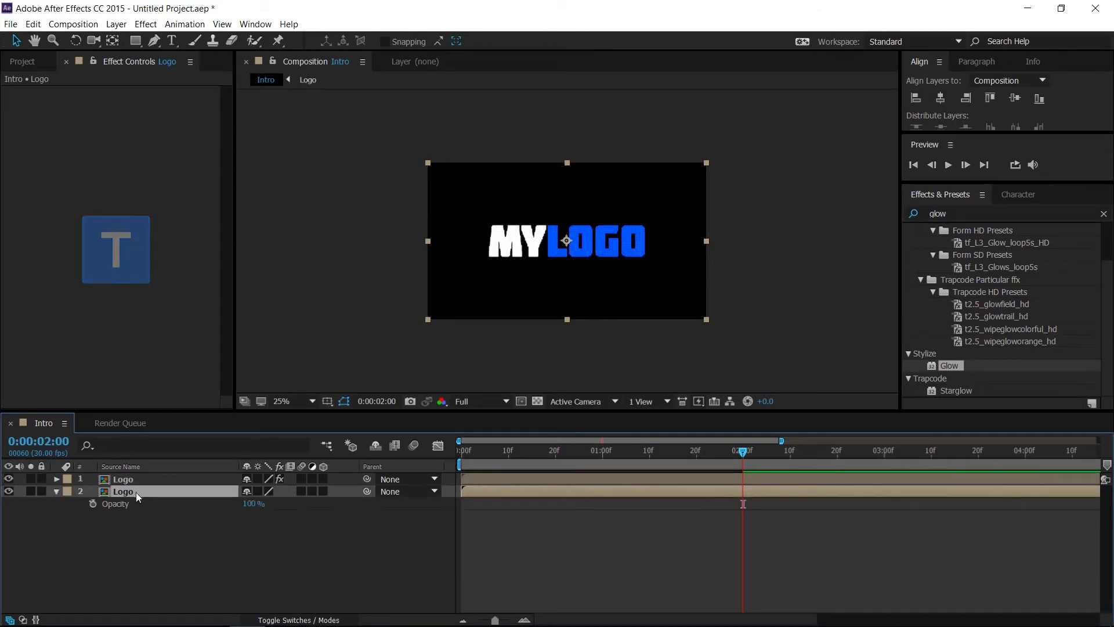
pyautogui.click(93, 504)
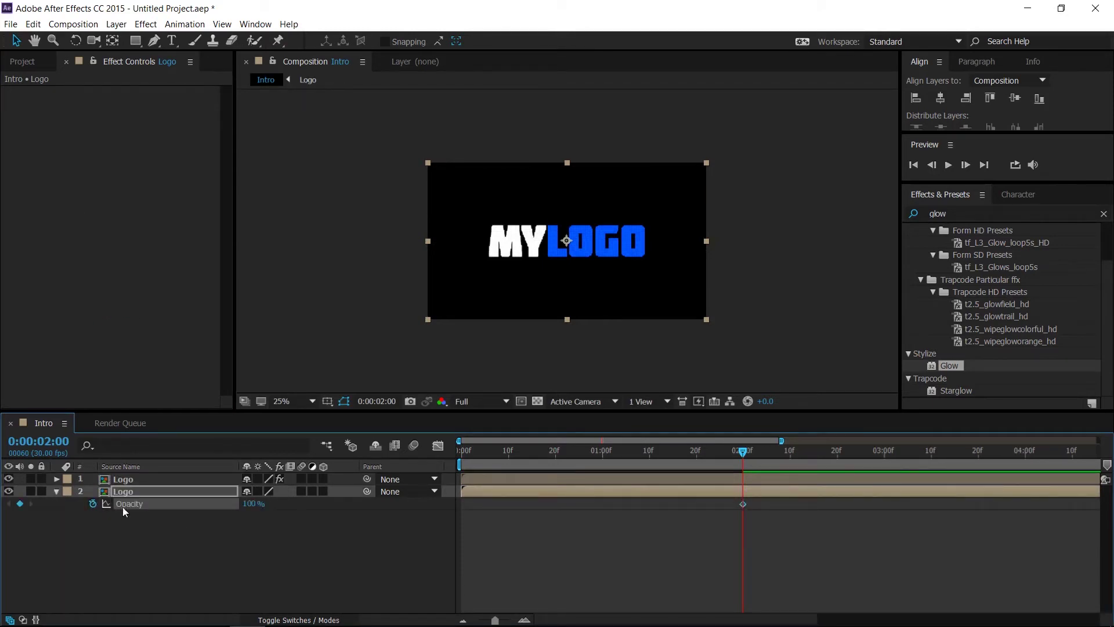
pyautogui.click(259, 529)
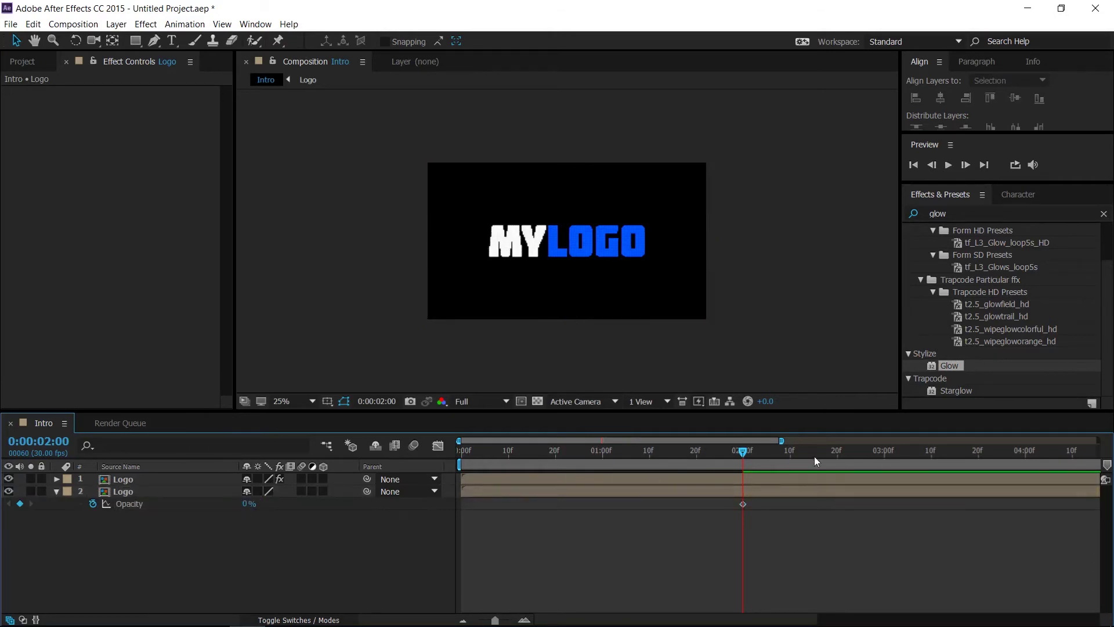
pyautogui.click(792, 459)
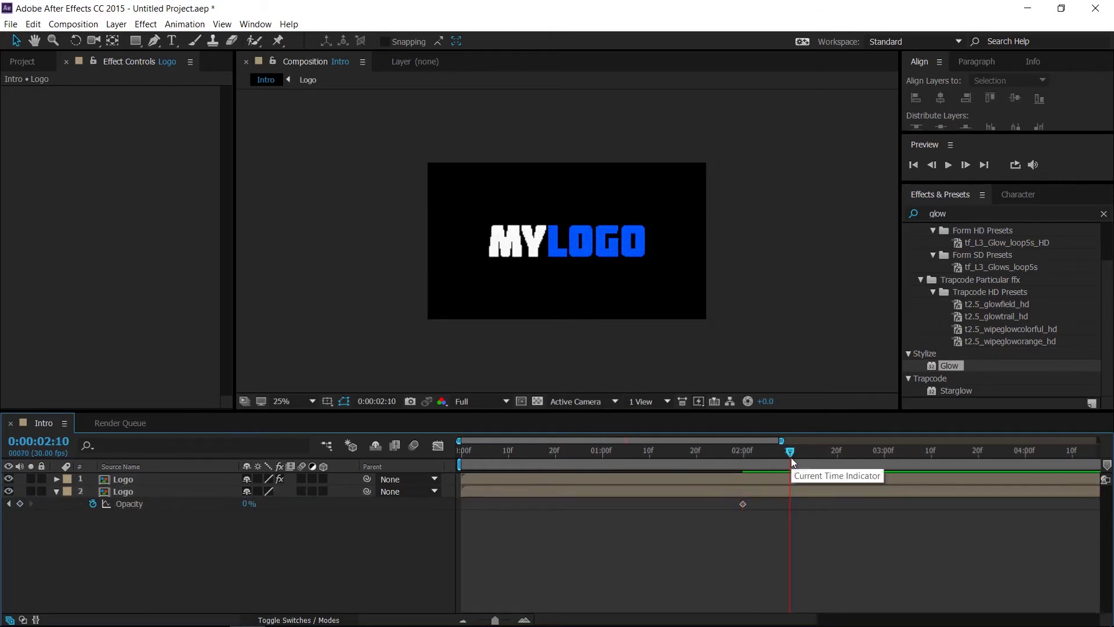
pyautogui.click(210, 505)
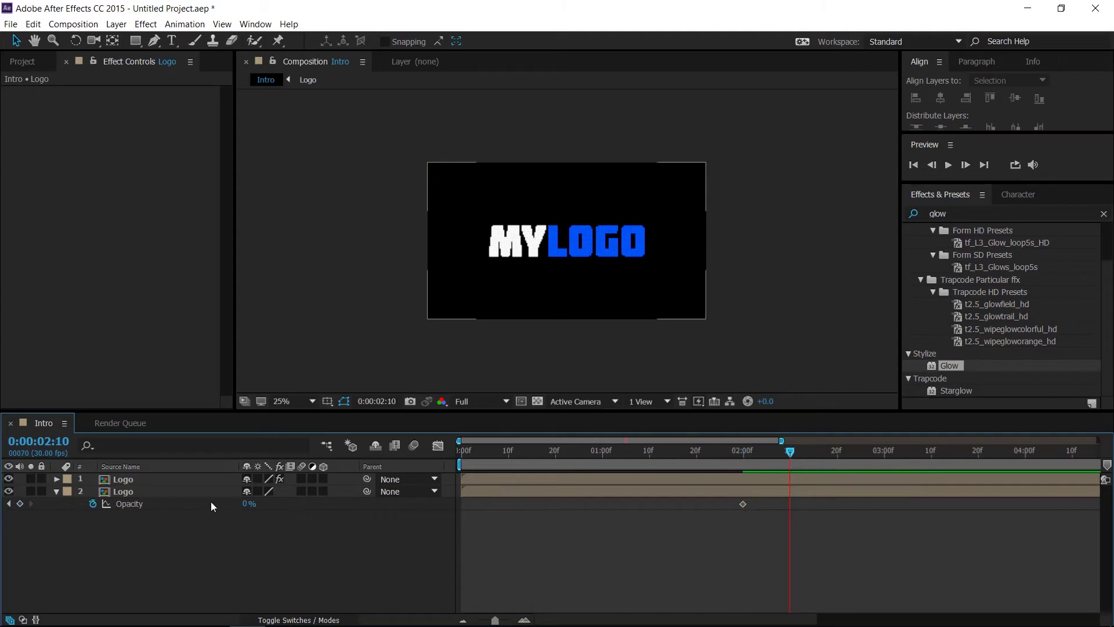
pyautogui.click(243, 504)
pyautogui.write('100')
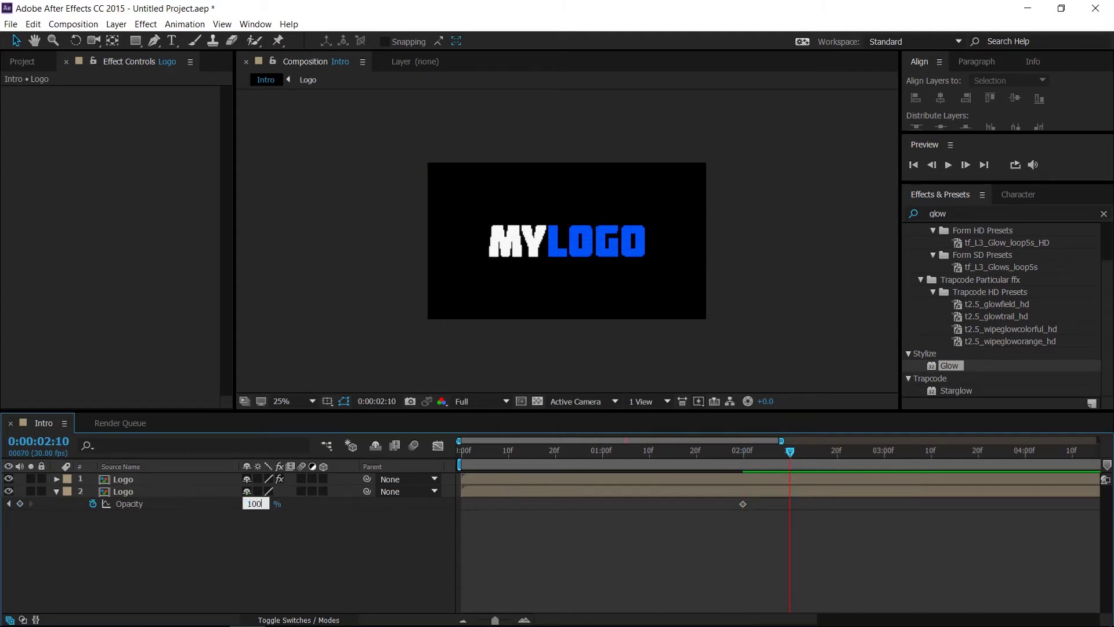
pyautogui.press('Return')
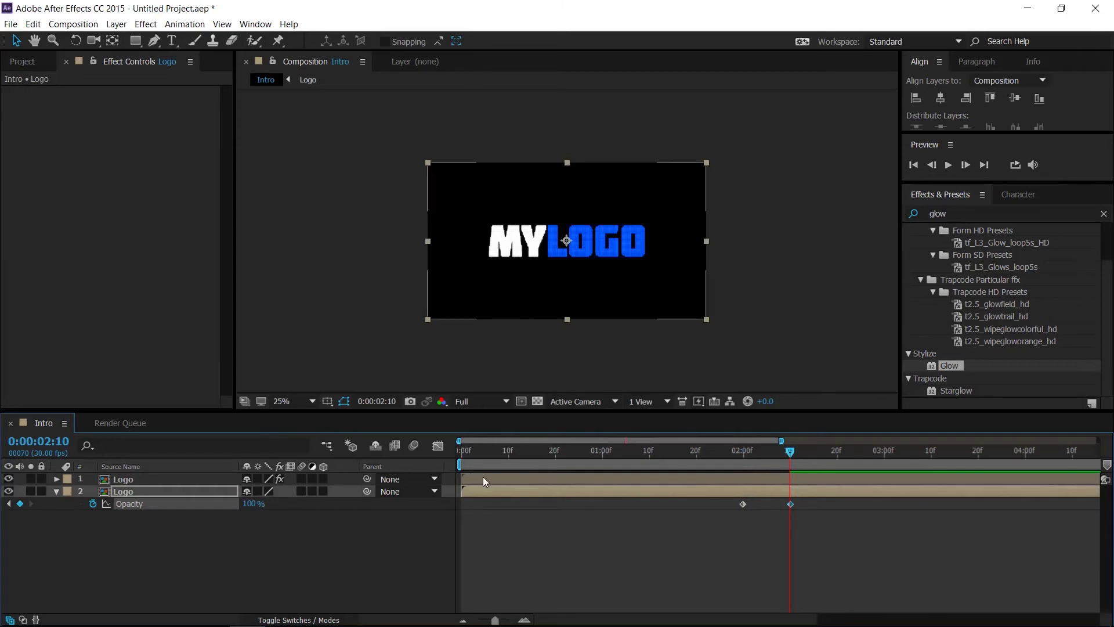
# Animate the upper Logo layer's Opacity with keyframes from 100% at 0:00:02:00 to 0% at 0:00:04:00.
pyautogui.click(482, 479)
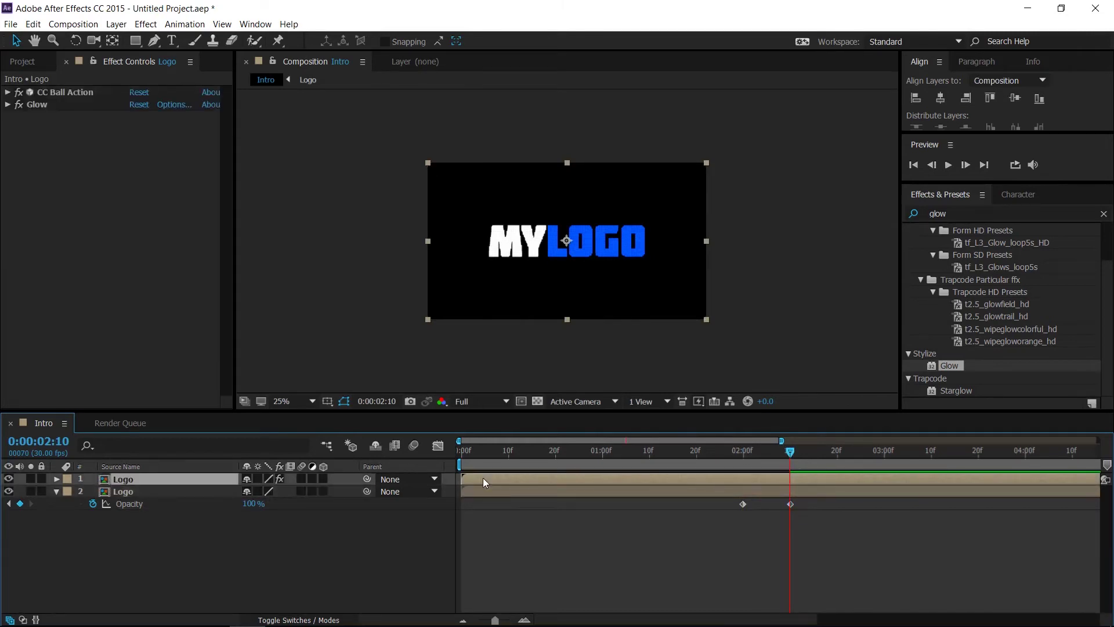
pyautogui.click(744, 455)
pyautogui.press('t')
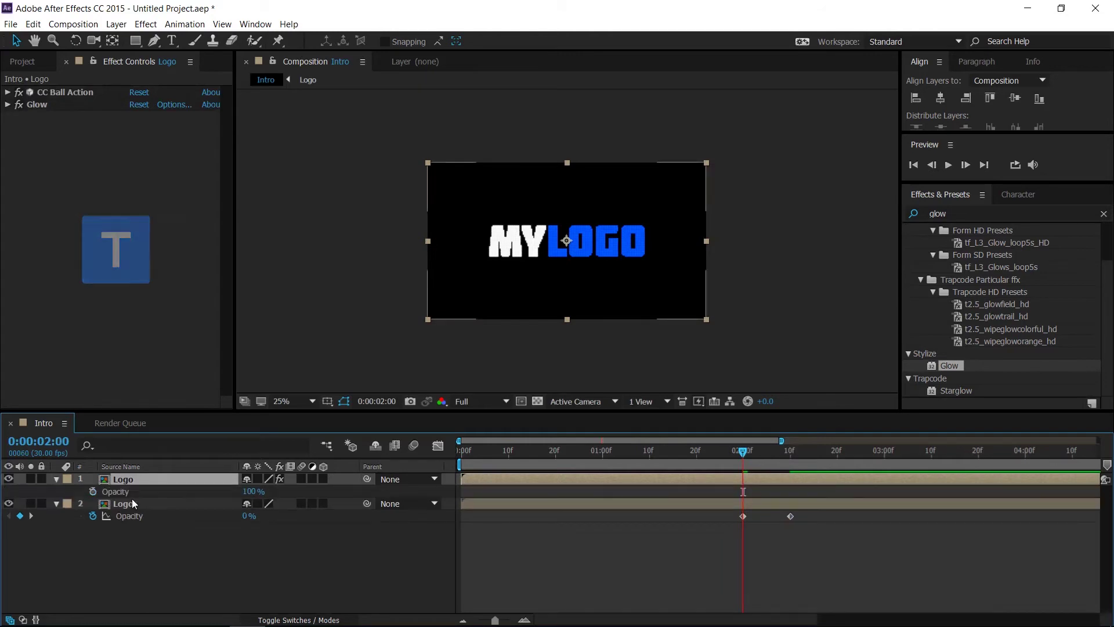
pyautogui.click(93, 492)
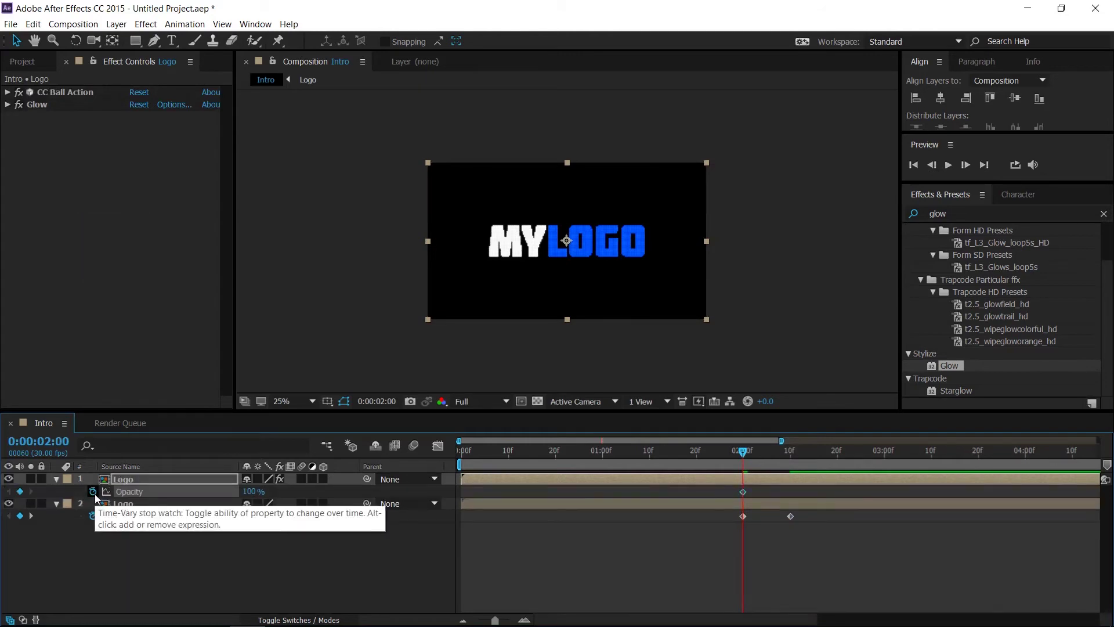
pyautogui.click(1026, 456)
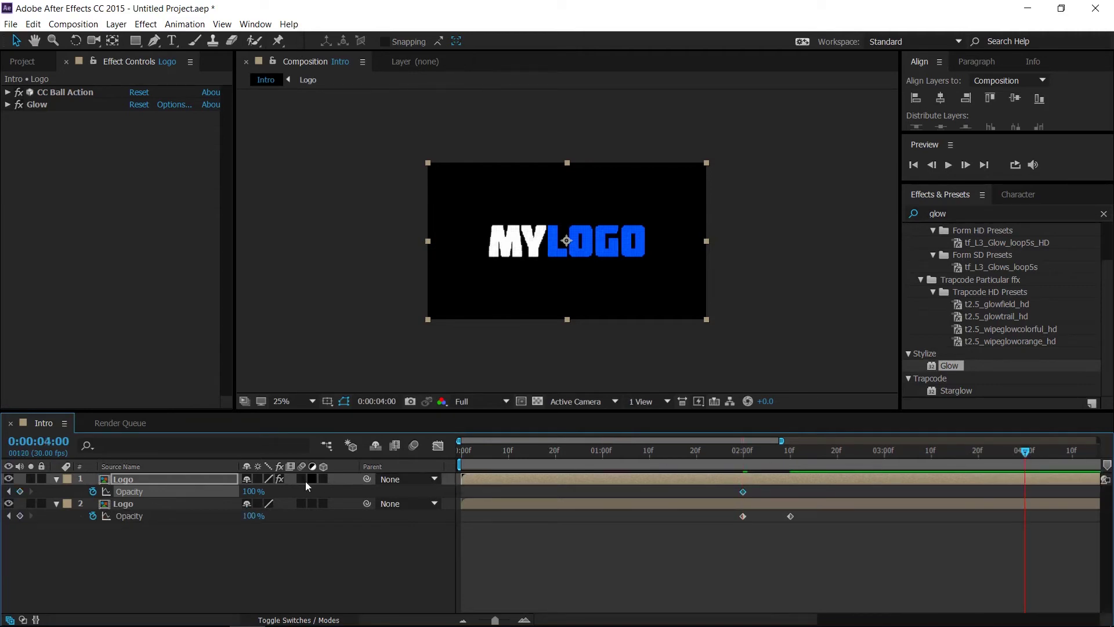
pyautogui.click(254, 491)
pyautogui.write('0')
pyautogui.click(277, 531)
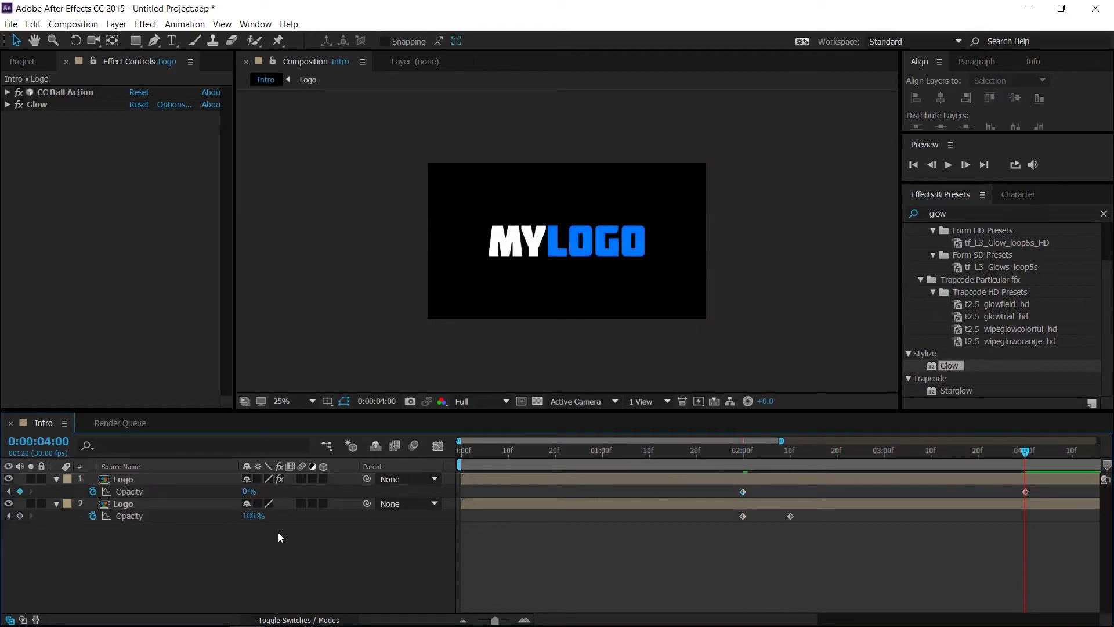
# Apply Easy Ease to the Opacity keyframes of both Logo layers and collapse the two layers.
pyautogui.moveTo(1049, 549); pyautogui.dragTo(723, 494)
pyautogui.press('F9')
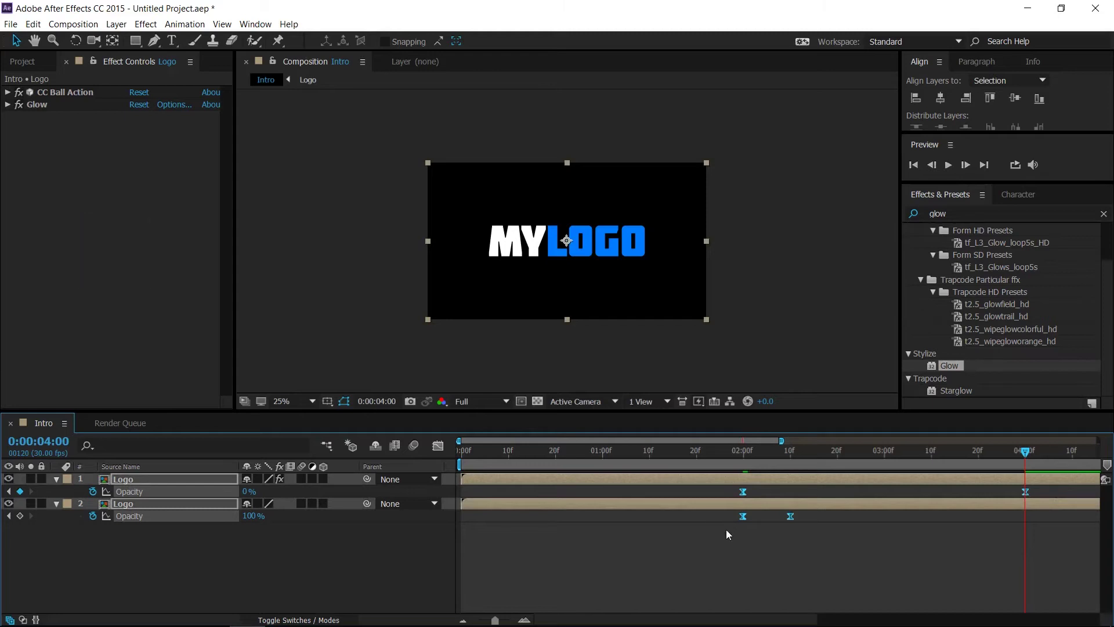
pyautogui.click(727, 530)
pyautogui.click(56, 479)
pyautogui.click(56, 492)
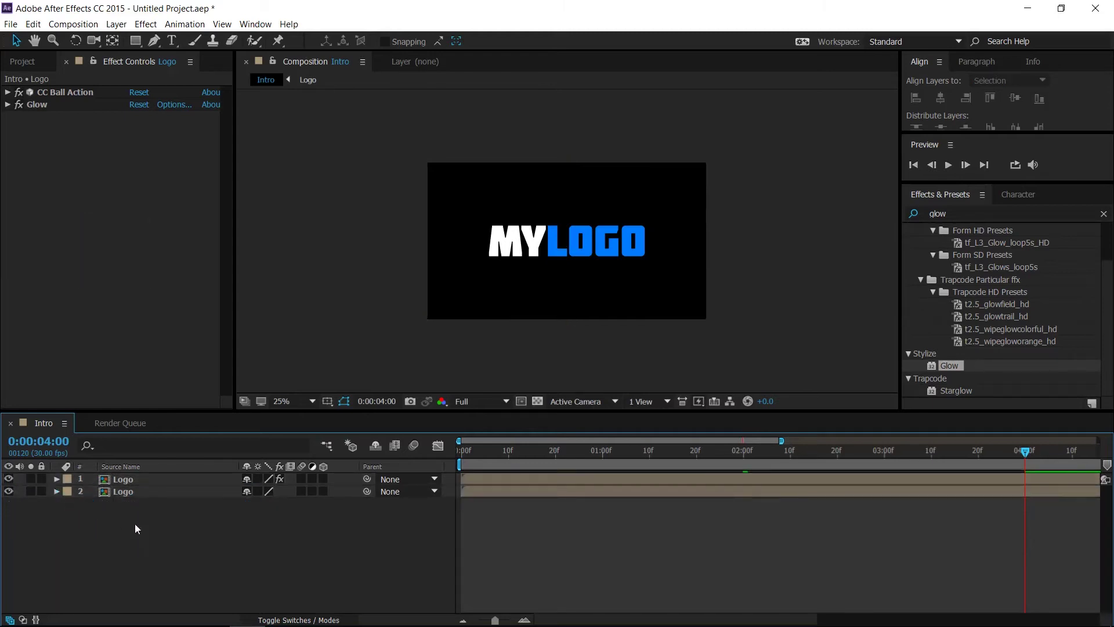
# Add a two-node camera with the 35mm preset and make the lower Logo layer 3D.
pyautogui.rightClick(285, 534)
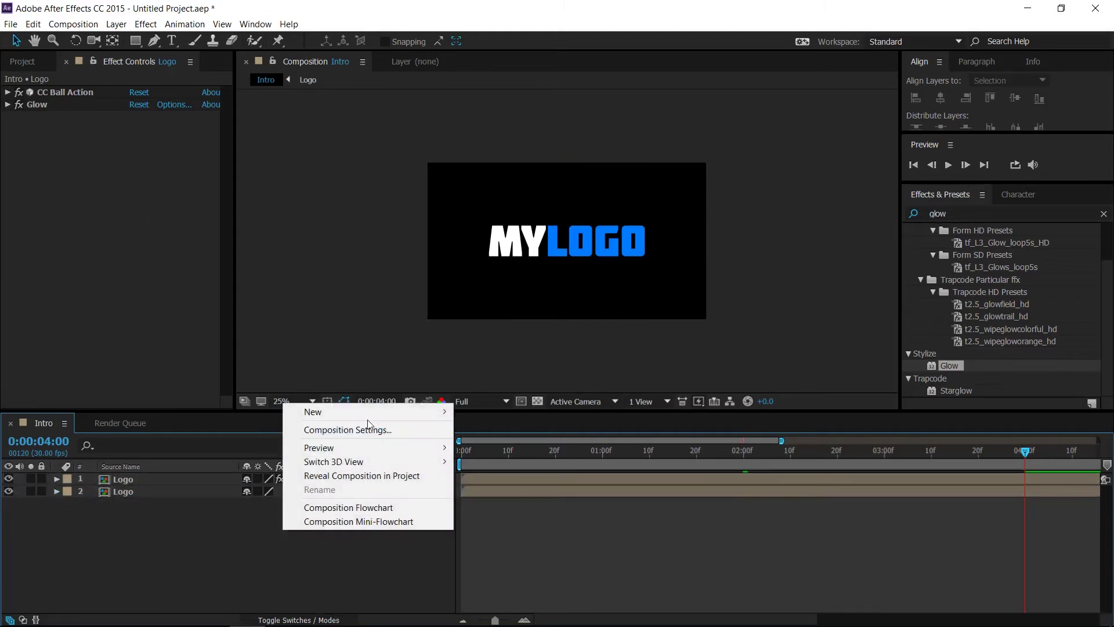
pyautogui.moveTo(365, 413)
pyautogui.click(503, 472)
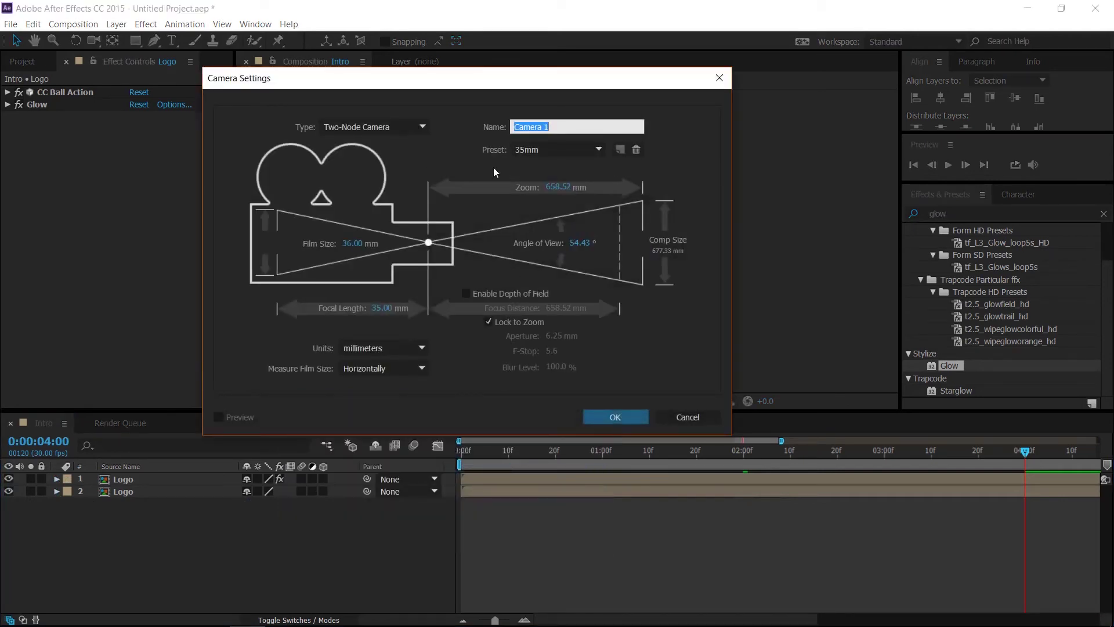
pyautogui.click(591, 420)
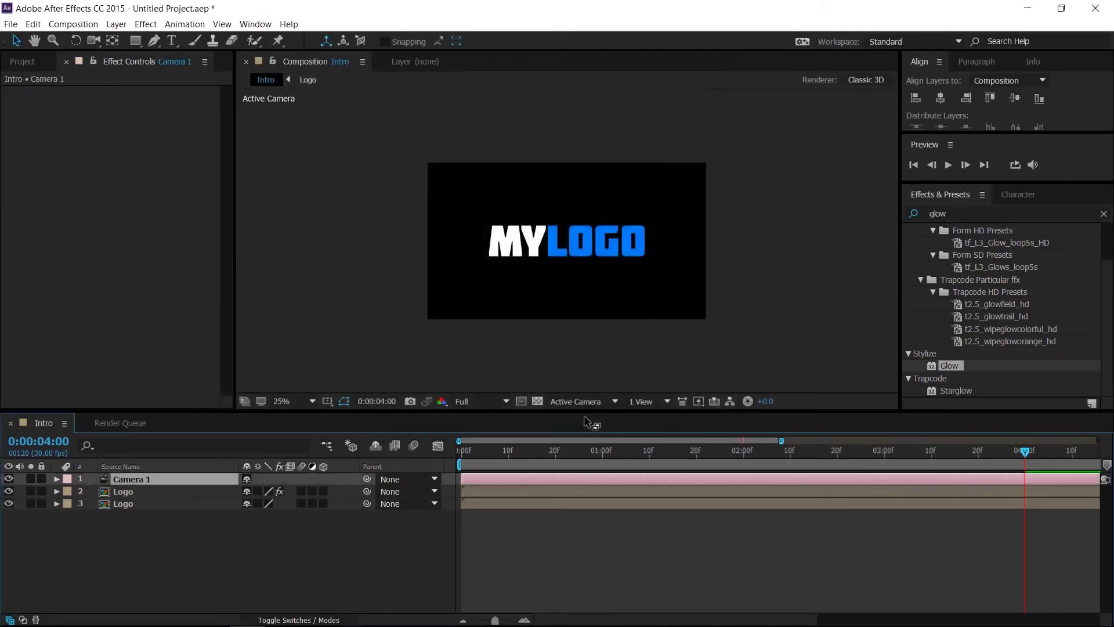
pyautogui.click(323, 503)
pyautogui.click(323, 503)
# Animate the camera's Position with keyframes from Z -1866.7 at 0:00:00:00 to Z about -2495.7 at 0:00:08:29.
pyautogui.moveTo(490, 452); pyautogui.dragTo(454, 451)
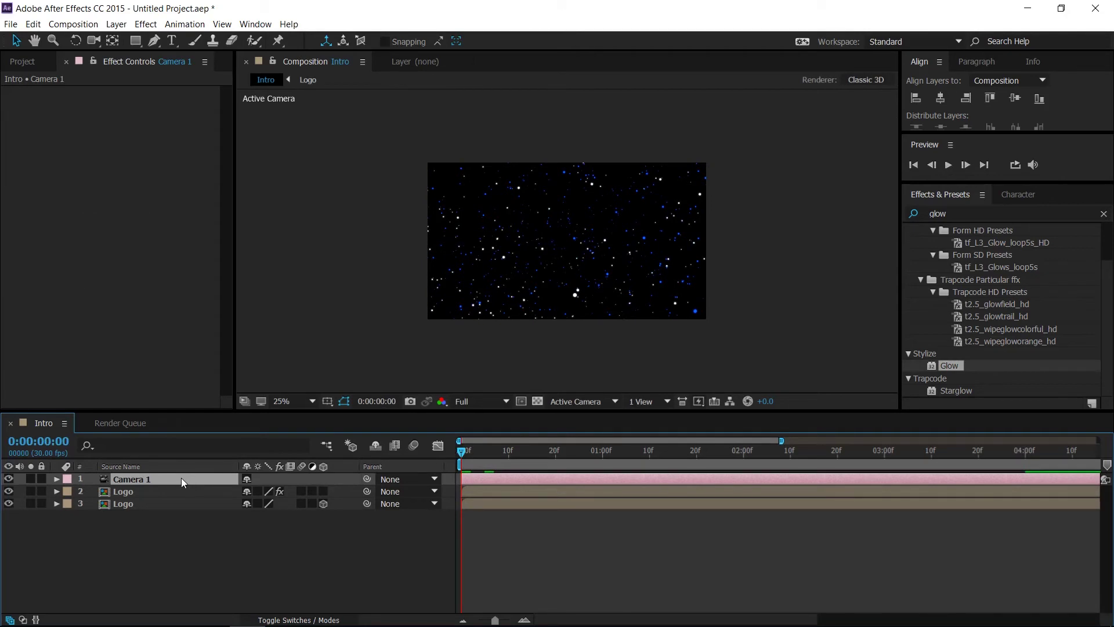
pyautogui.press('p')
pyautogui.click(93, 492)
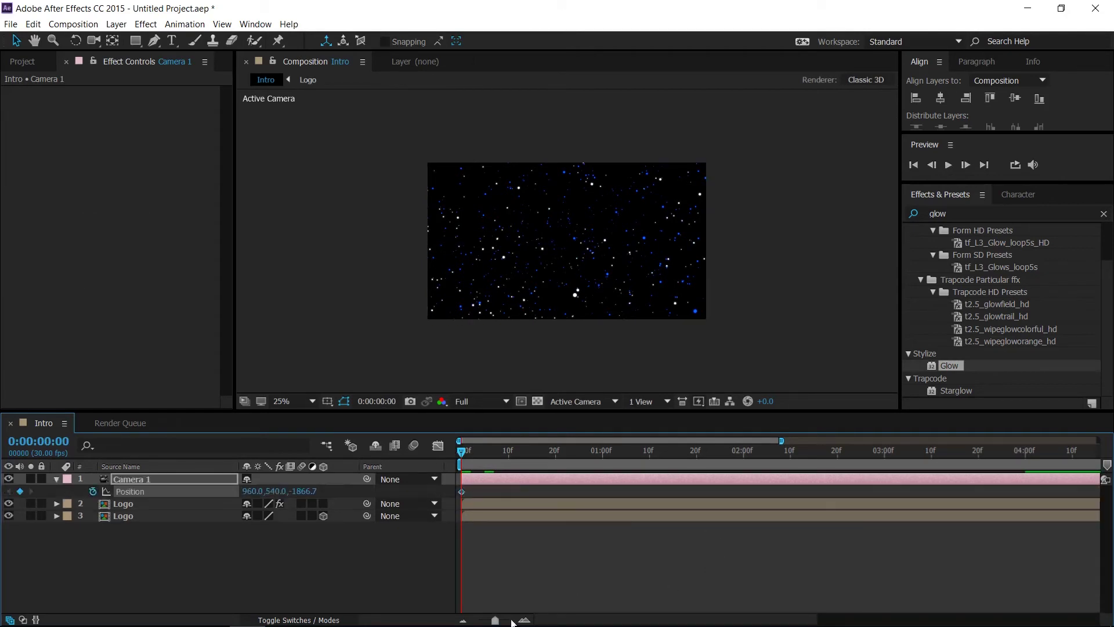
pyautogui.click(462, 620)
pyautogui.click(1088, 451)
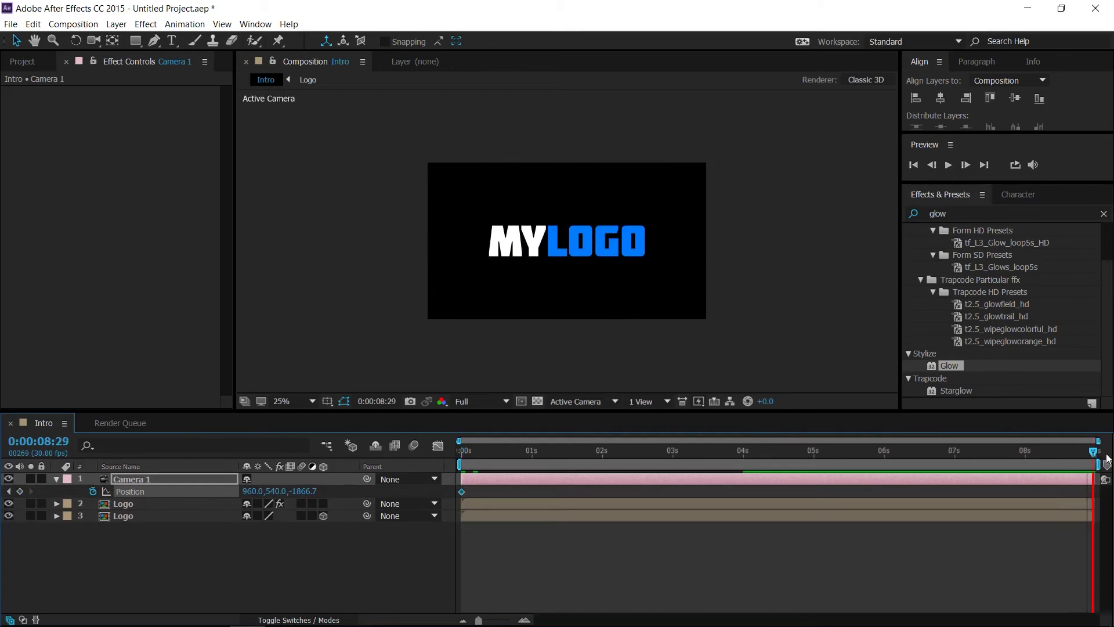
pyautogui.moveTo(307, 498); pyautogui.dragTo(72, 497)
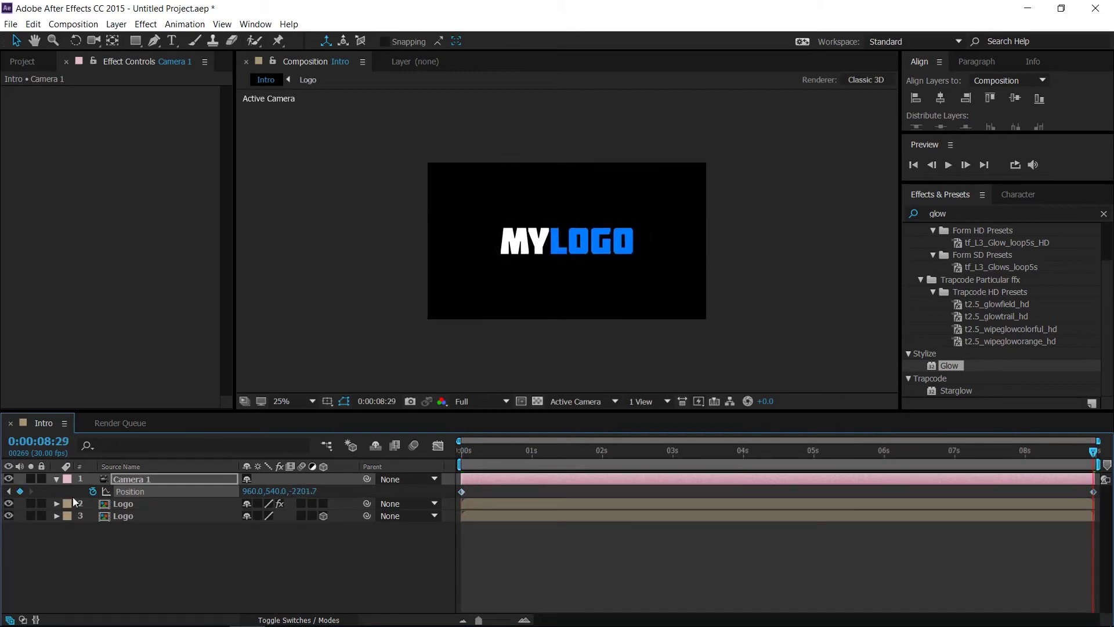
pyautogui.moveTo(288, 497); pyautogui.dragTo(87, 497)
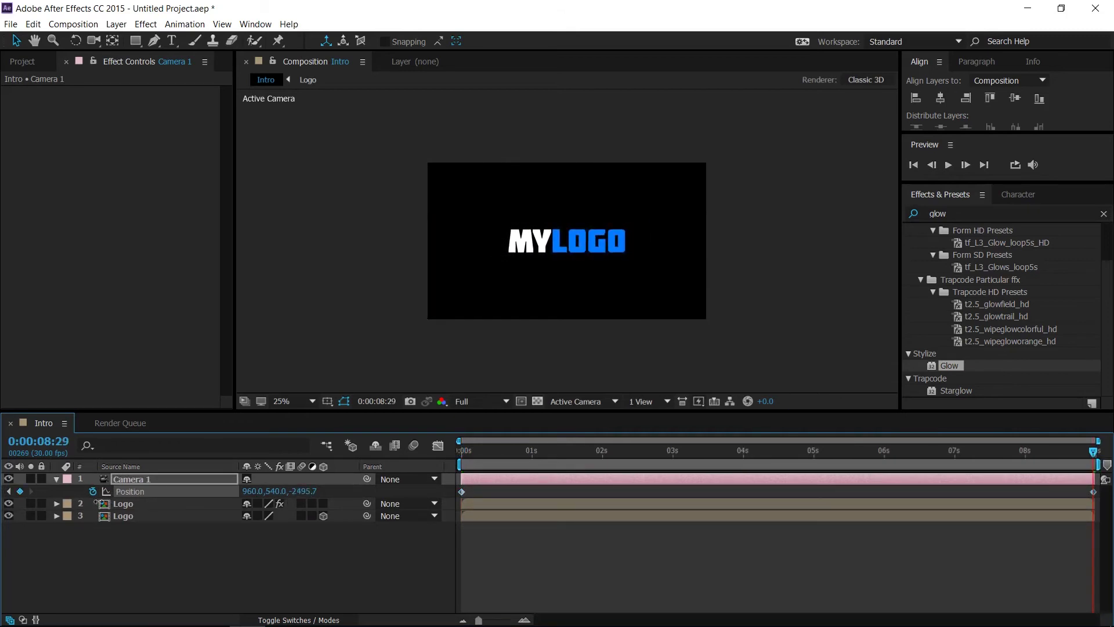
# Apply Easy Ease to both camera Position keyframes and collapse the camera layer.
pyautogui.moveTo(462, 492)
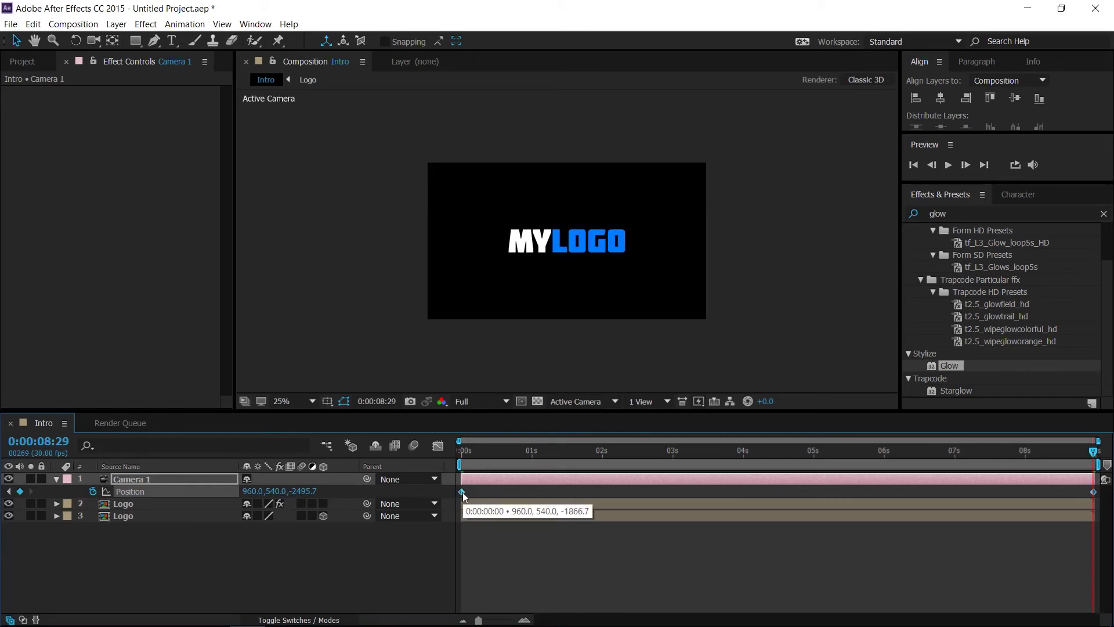
pyautogui.click(515, 539)
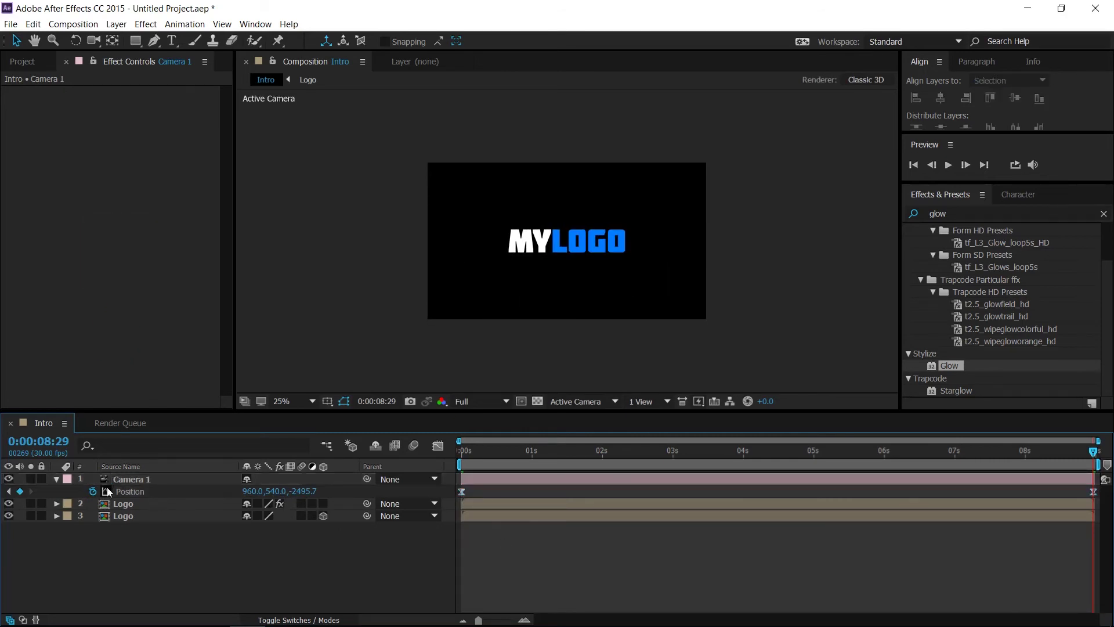
pyautogui.click(57, 479)
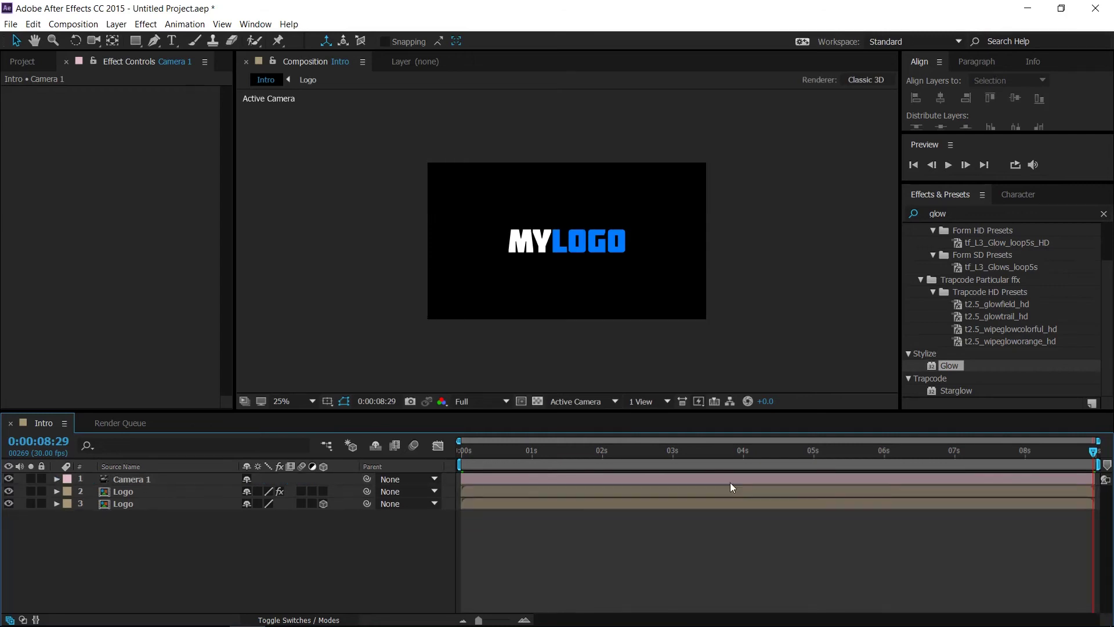
# Keyframe the lower Logo layer's Position from Z 0 at 0:00:07:00 to Z -2959 at 0:00:07:10.
pyautogui.click(955, 457)
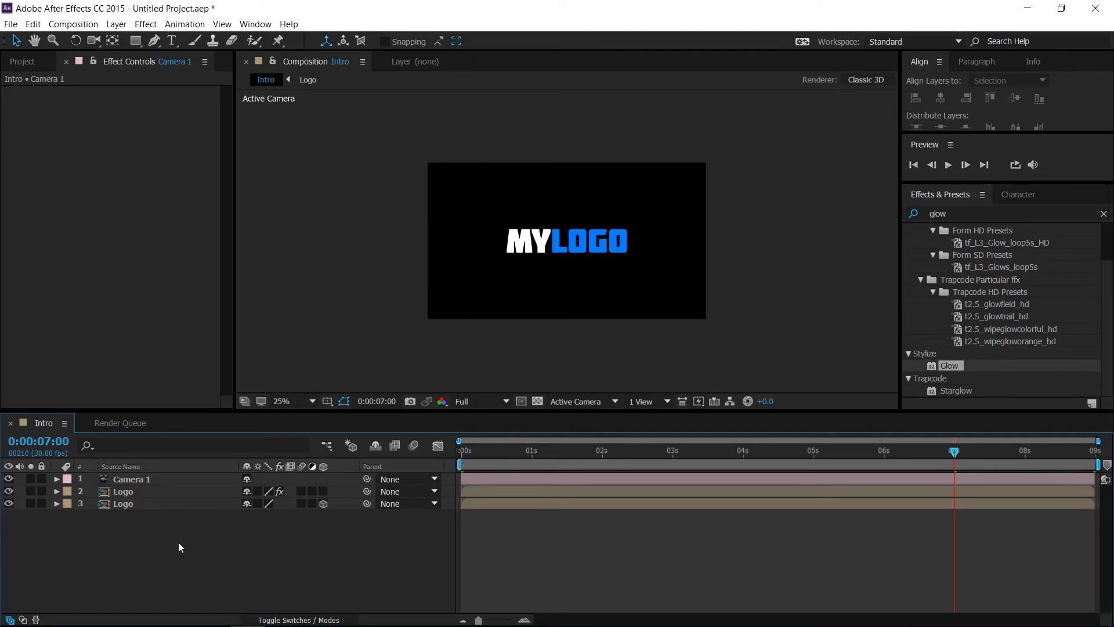
pyautogui.click(127, 504)
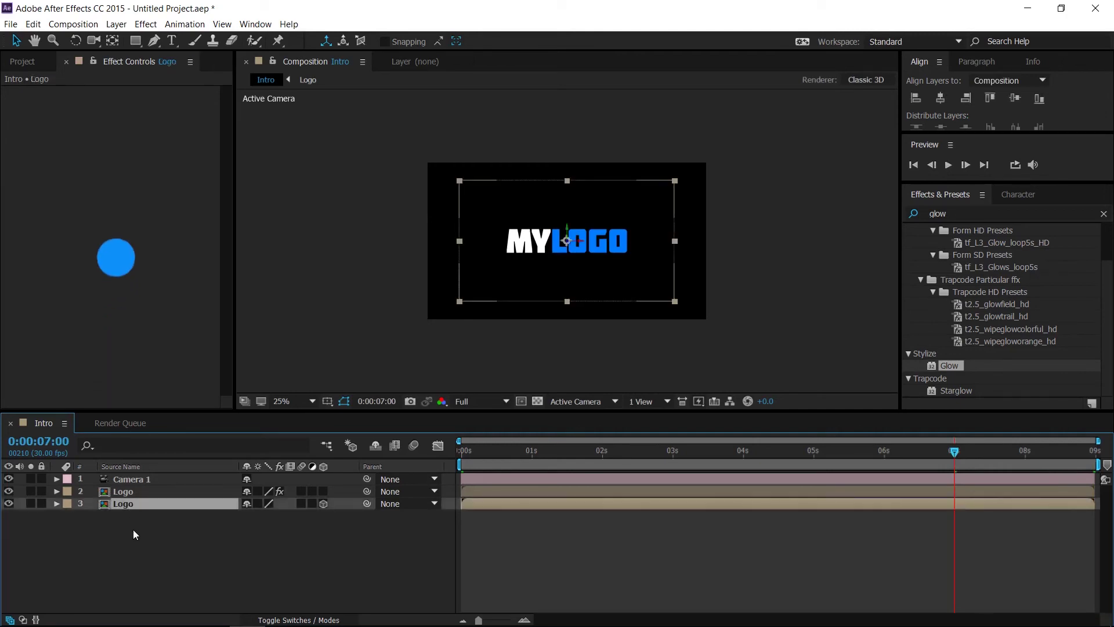
pyautogui.press('p')
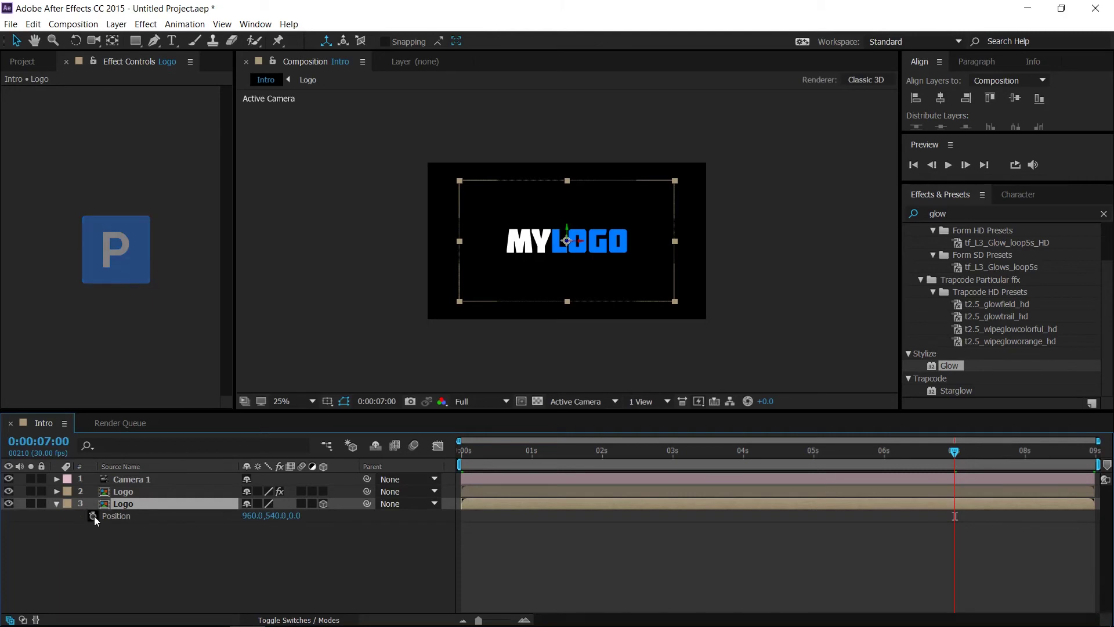
pyautogui.click(93, 516)
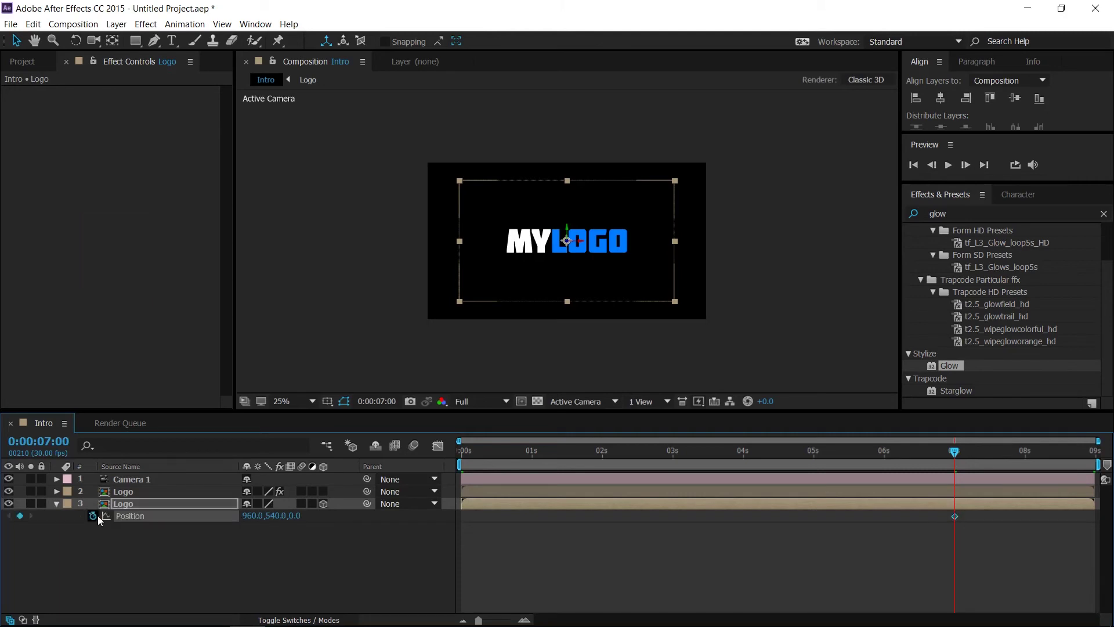
pyautogui.click(524, 620)
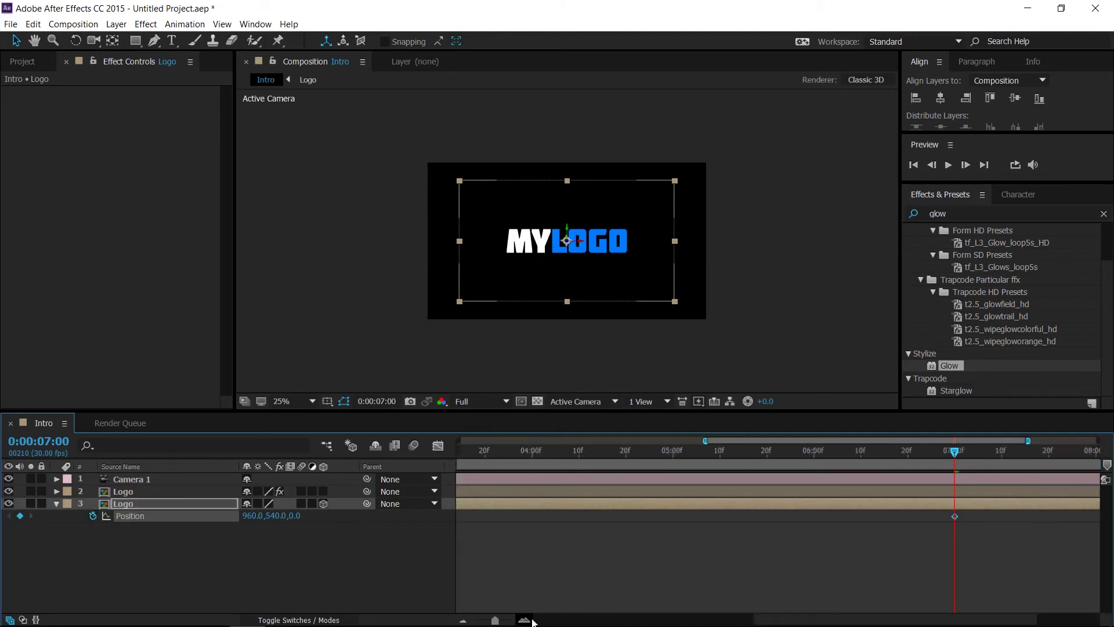
pyautogui.click(1003, 458)
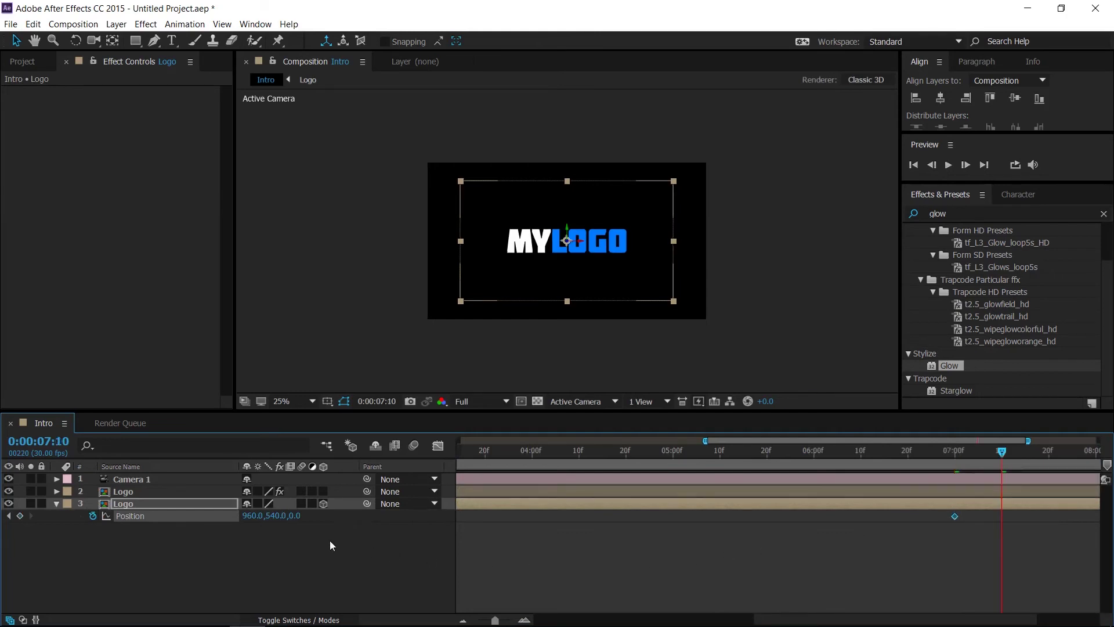
pyautogui.moveTo(293, 523); pyautogui.dragTo(105, 526)
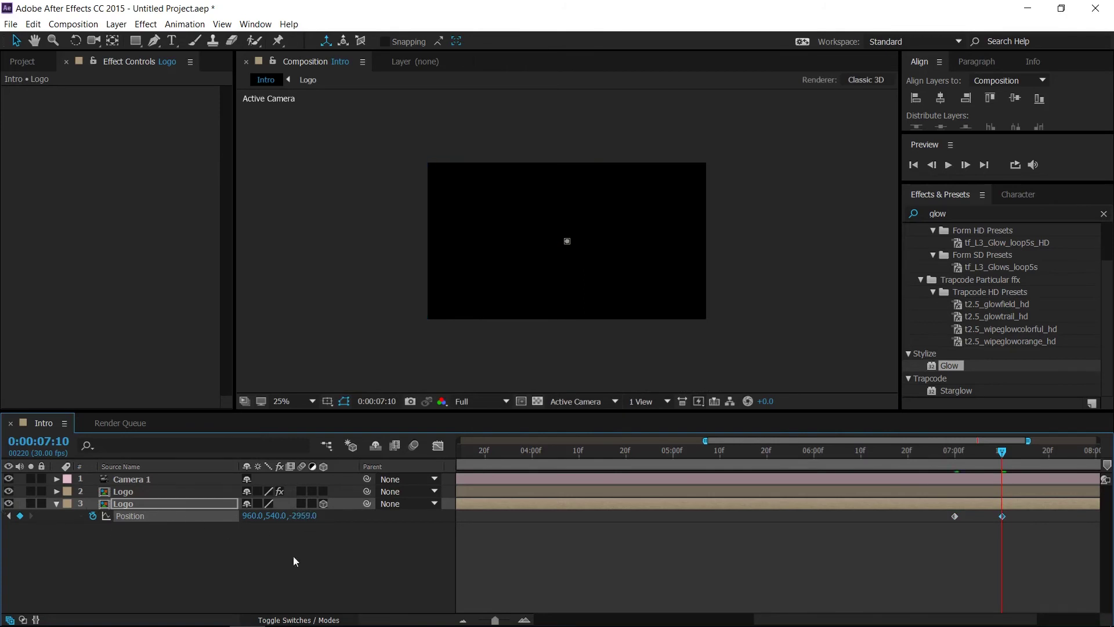
# Apply Easy Ease to both Position keyframes of the lower Logo layer, enable motion blur for it and collapse the layer.
pyautogui.moveTo(1013, 549); pyautogui.dragTo(946, 510)
pyautogui.press('F9')
pyautogui.click(416, 444)
pyautogui.click(57, 504)
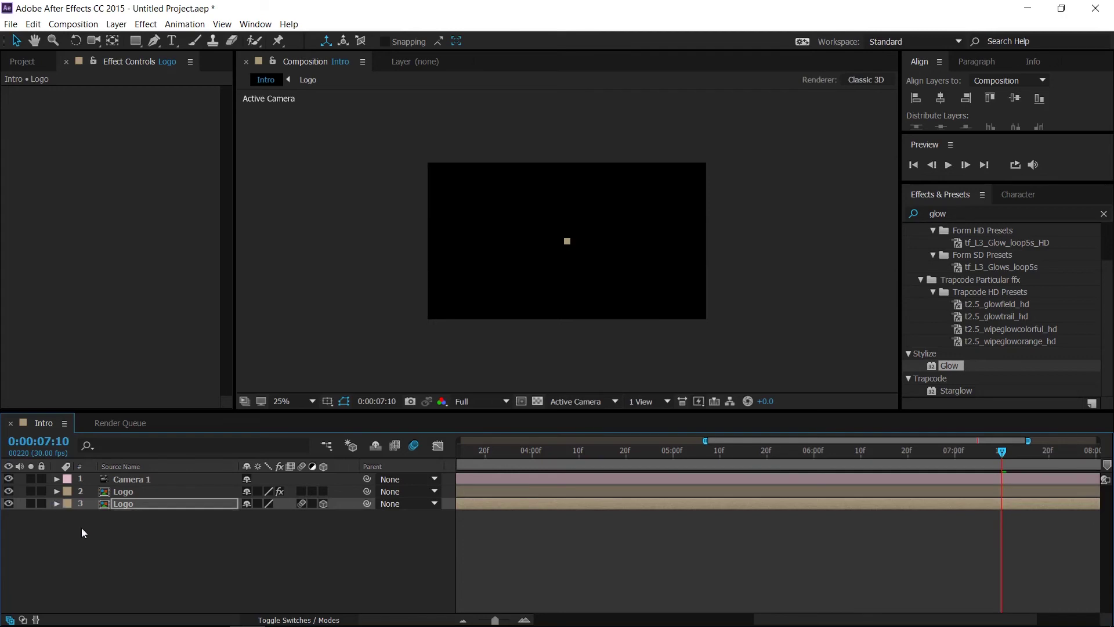
# Add intro sound.mp3 and smoke shockwave.mov from the project as the lowest layers of the Intro composition.
pyautogui.click(29, 66)
pyautogui.moveTo(58, 206); pyautogui.dragTo(106, 542)
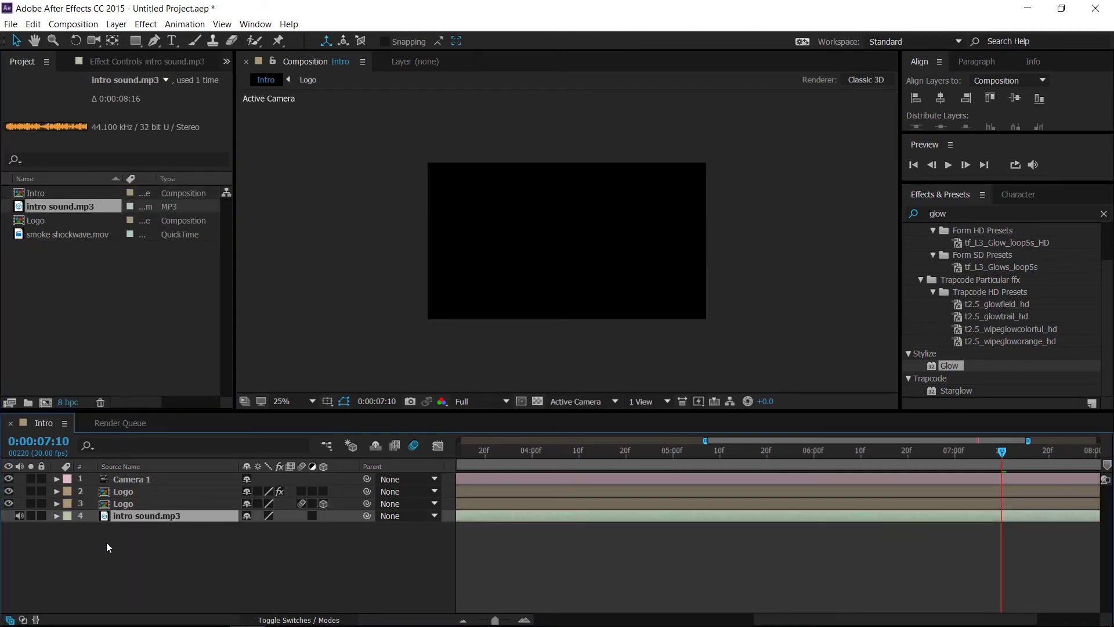
pyautogui.moveTo(70, 237); pyautogui.dragTo(97, 559)
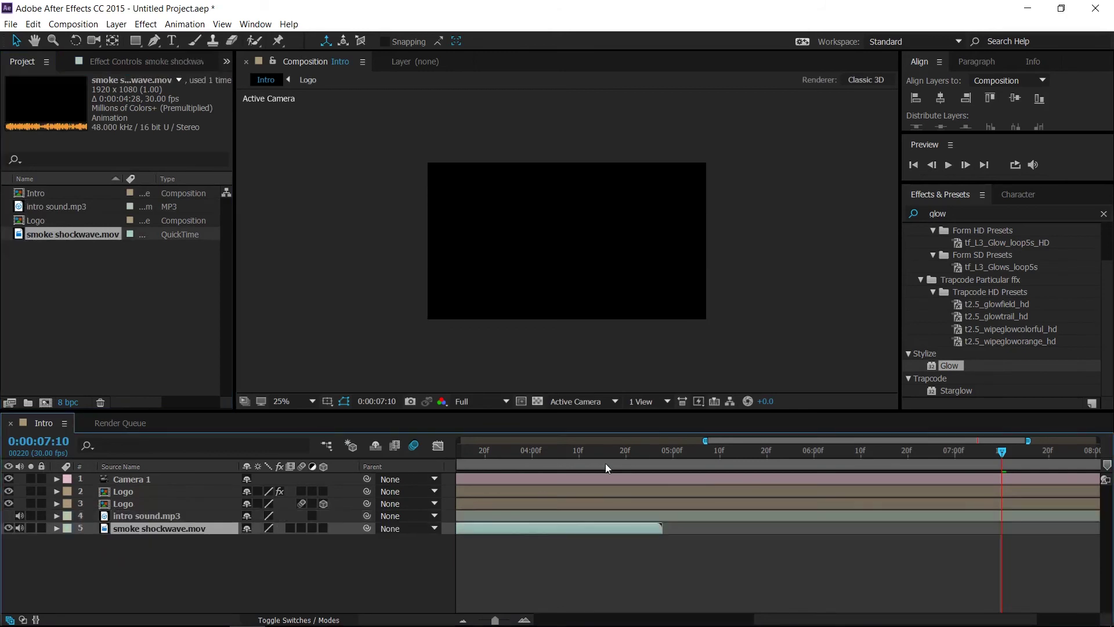
# Shift the smoke shockwave.mov layer in time so that it starts at 0:00:00:15.
pyautogui.moveTo(794, 624); pyautogui.dragTo(573, 623)
pyautogui.click(532, 451)
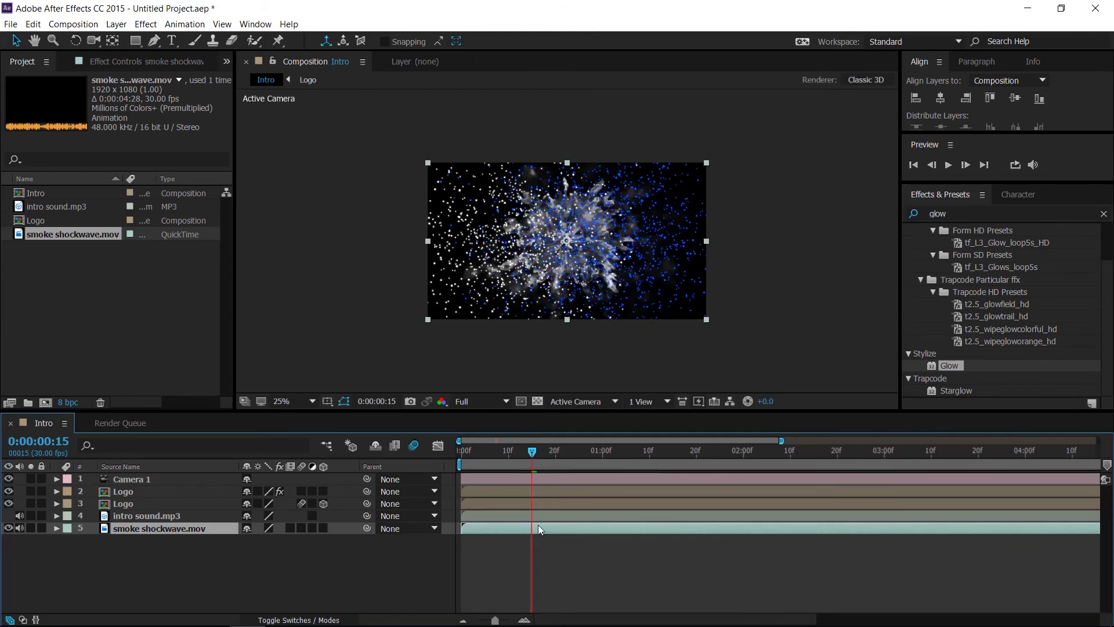
pyautogui.moveTo(538, 525); pyautogui.dragTo(611, 530)
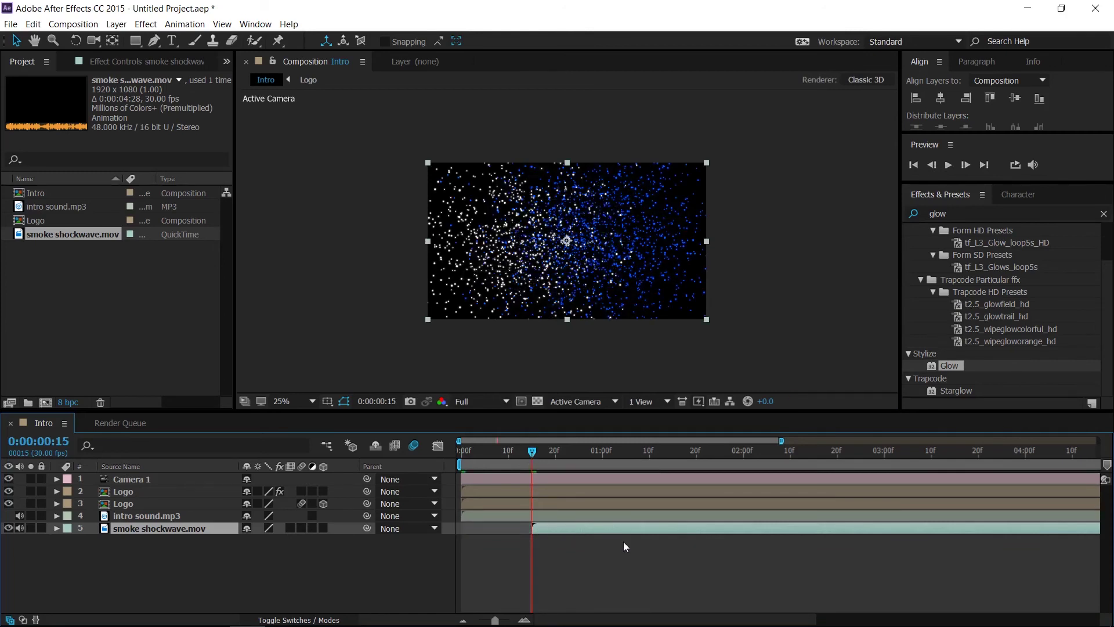
# Find the Fill effect and apply it to the smoke shockwave.mov layer, with the current time at 0:00:01:19.
pyautogui.click(691, 452)
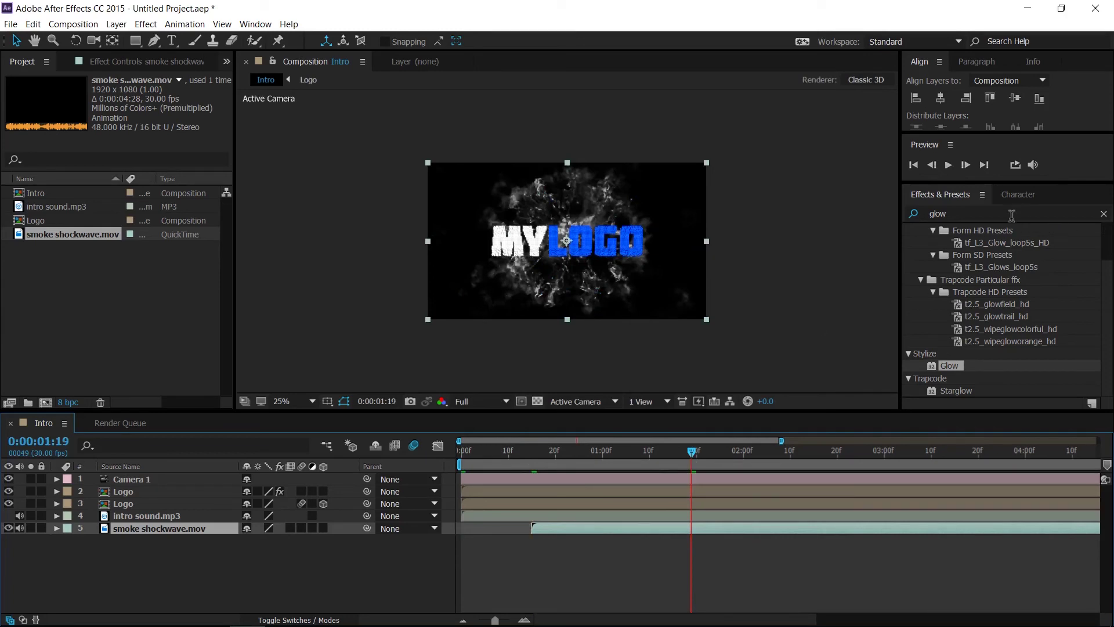
pyautogui.click(1104, 214)
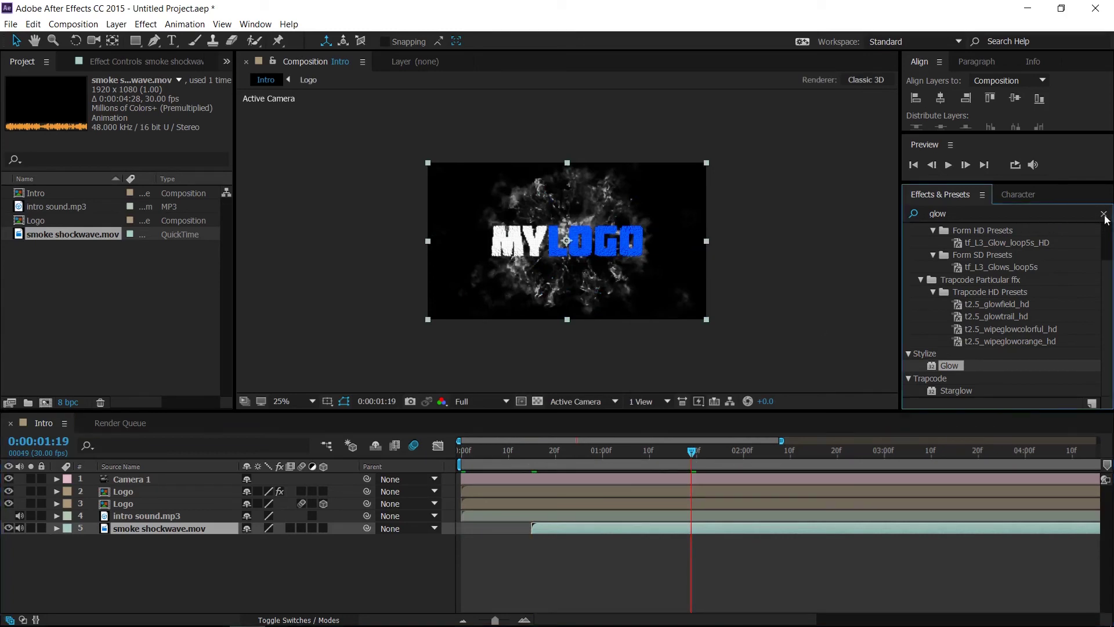
pyautogui.click(1042, 214)
pyautogui.write('fill')
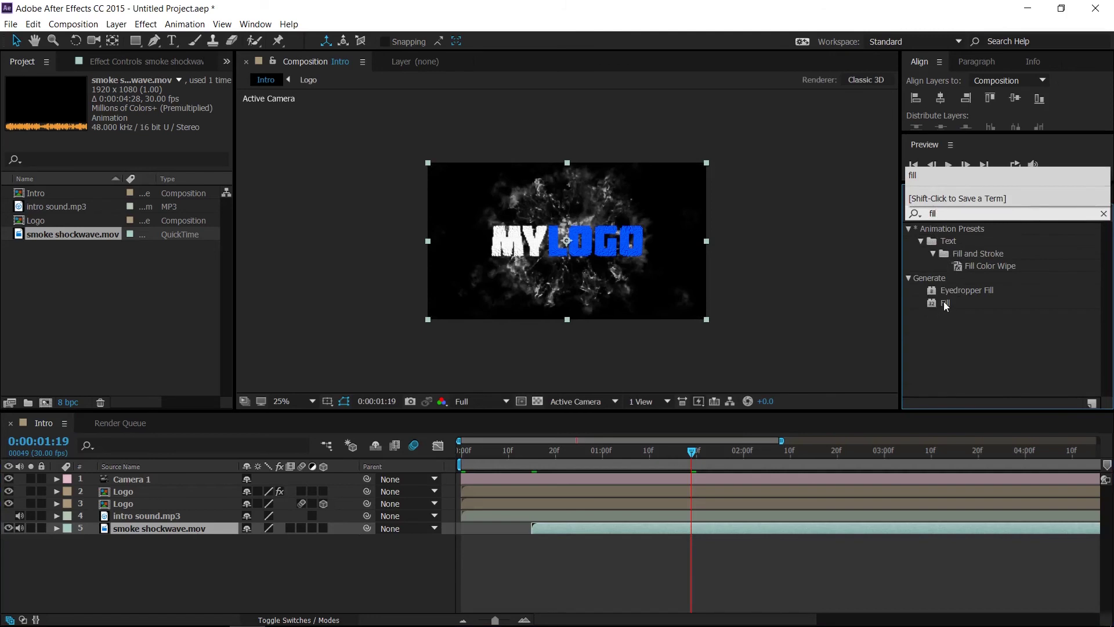
pyautogui.moveTo(945, 302); pyautogui.dragTo(196, 528)
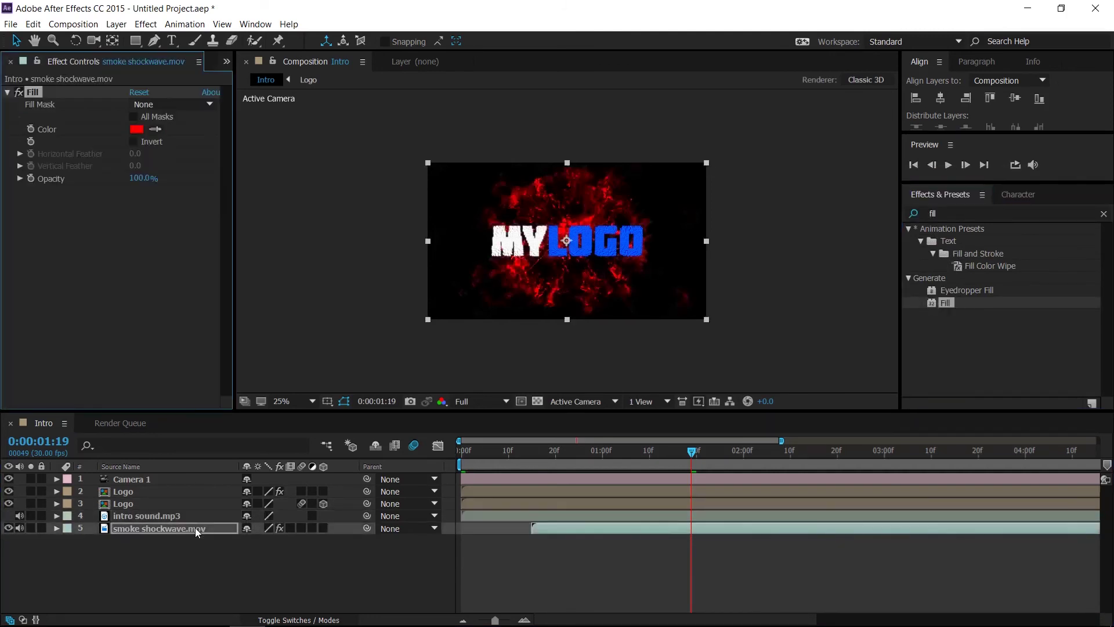
# Set the Fill effect's color on the smoke layer to dark blue, hex 0C224C.
pyautogui.click(137, 129)
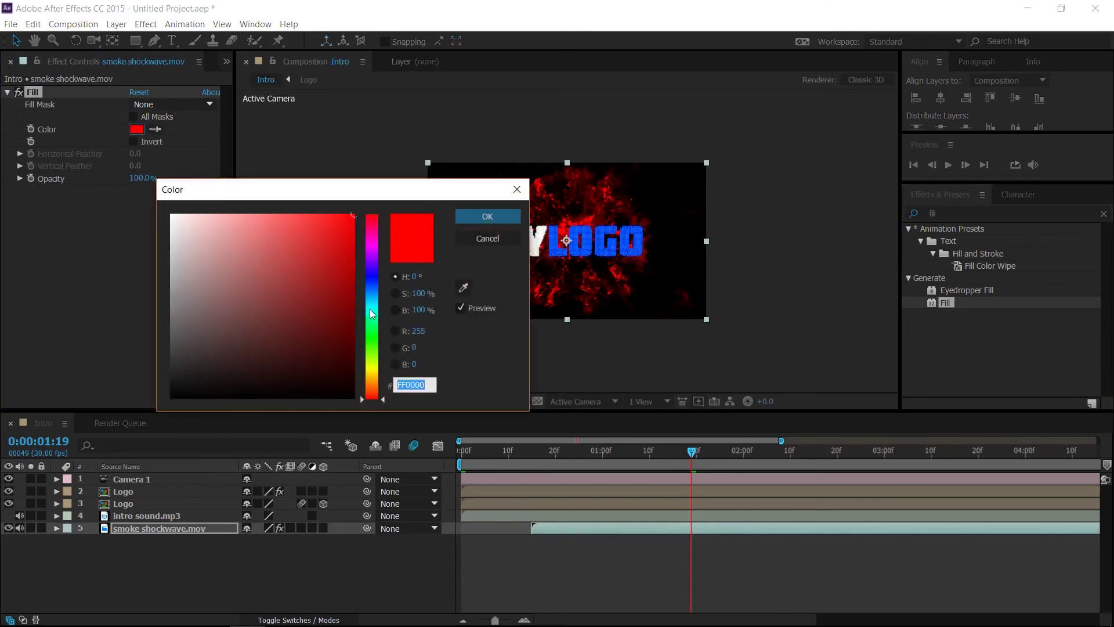
pyautogui.click(373, 286)
pyautogui.click(331, 333)
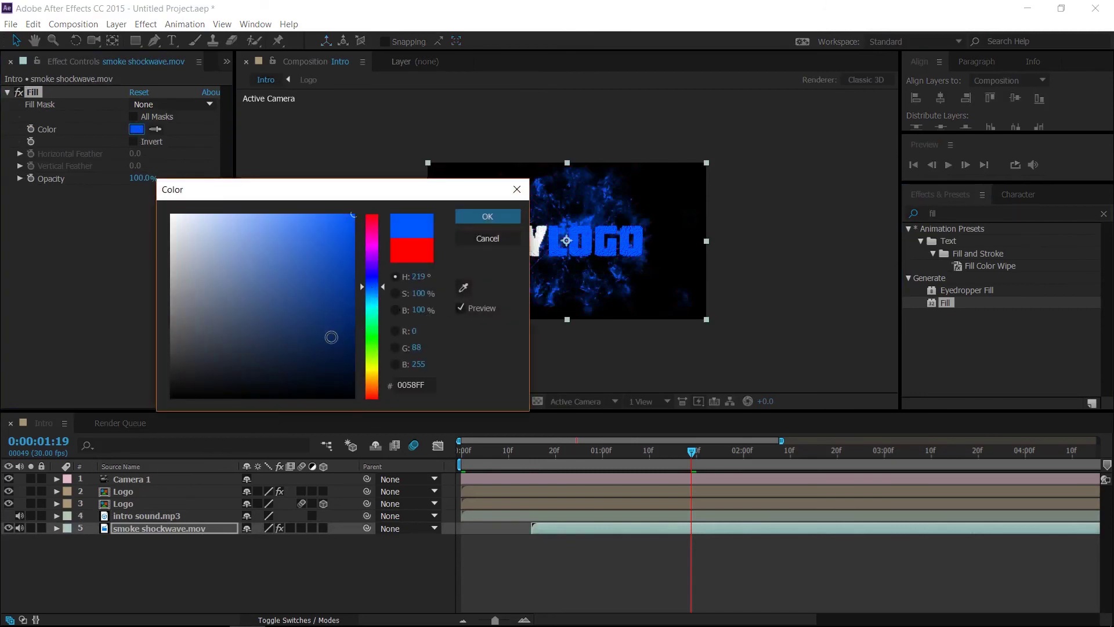
pyautogui.click(329, 338)
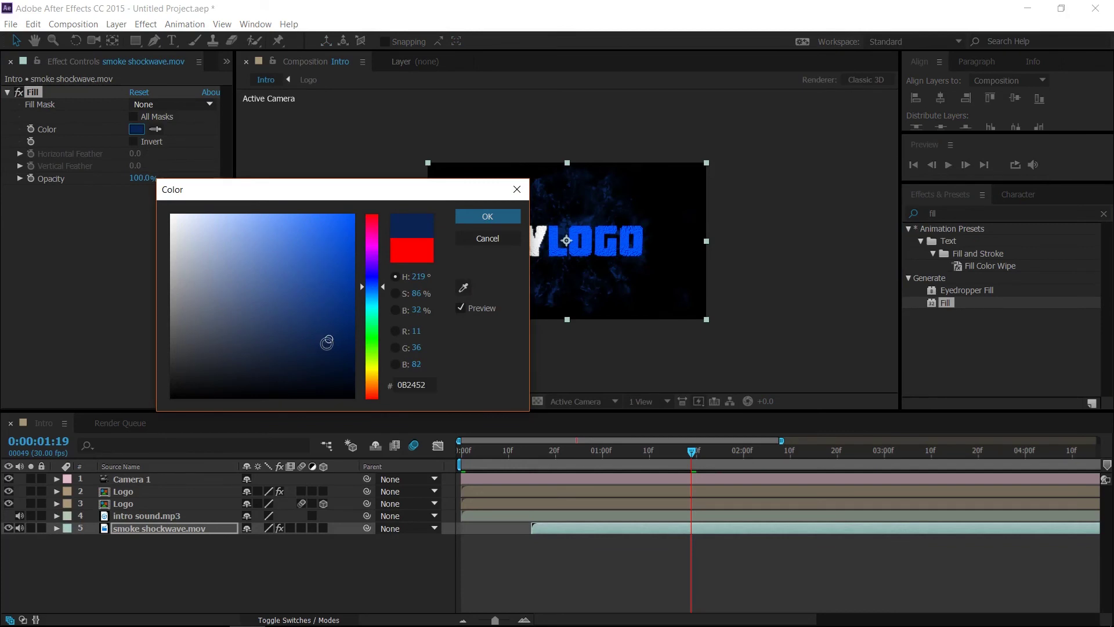
pyautogui.click(326, 343)
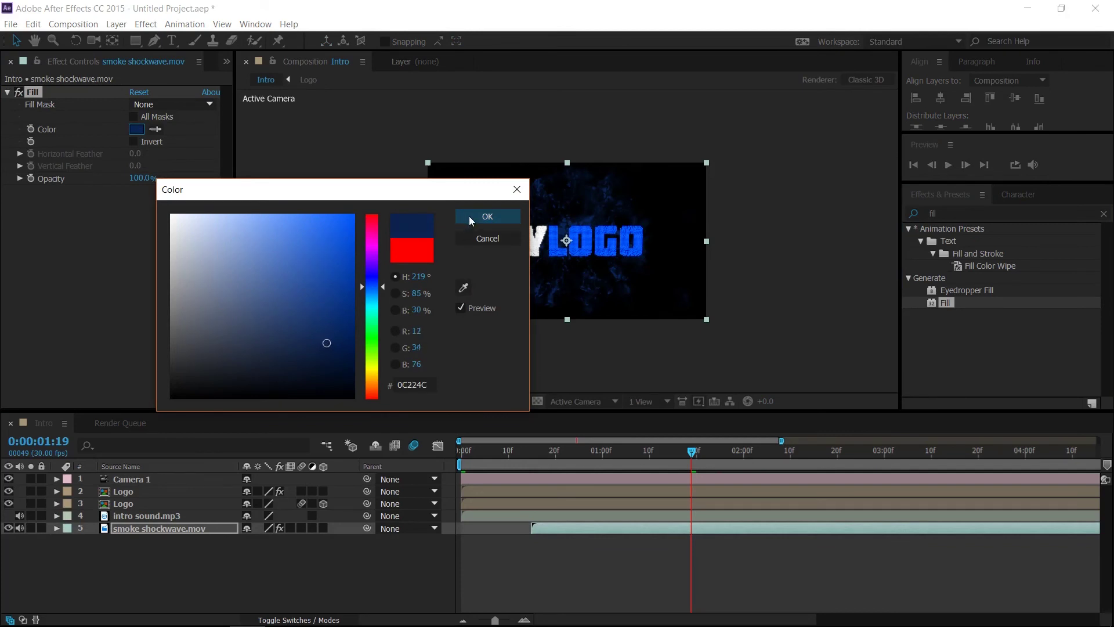
pyautogui.click(469, 216)
# Set the smoke shockwave.mov layer's Opacity to 65% and collapse the layer.
pyautogui.click(165, 529)
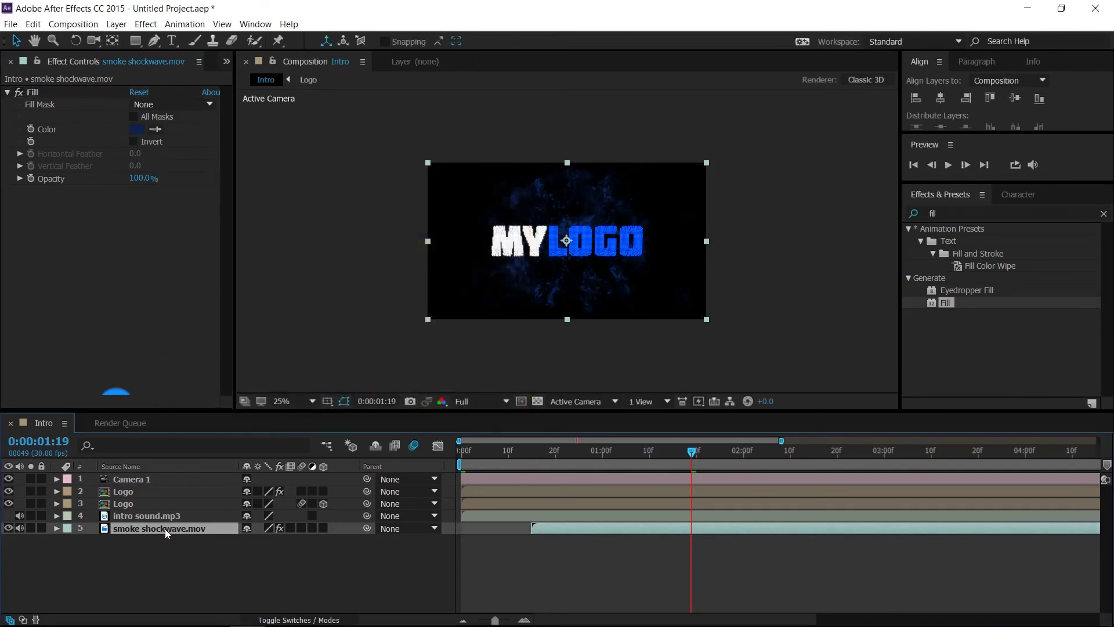
pyautogui.press('t')
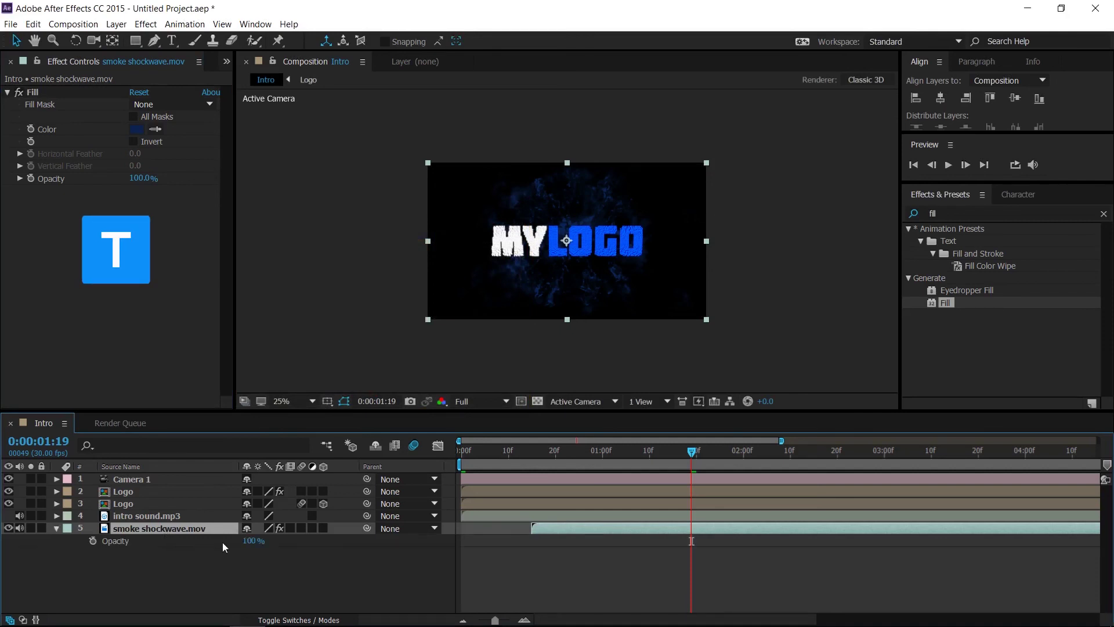
pyautogui.click(253, 540)
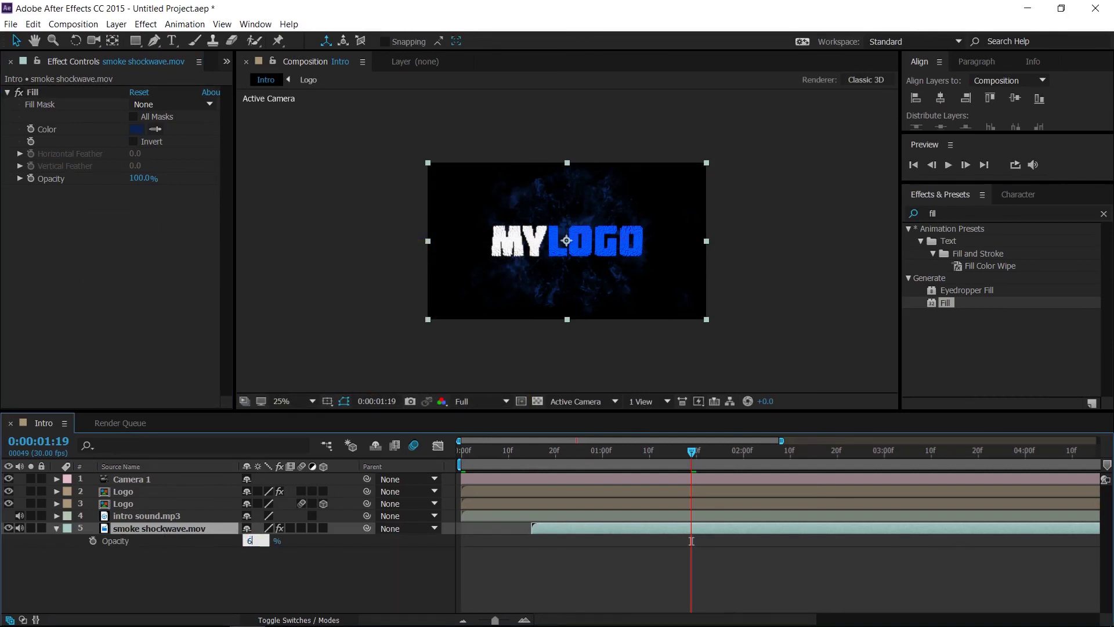
pyautogui.write('65')
pyautogui.press('Return')
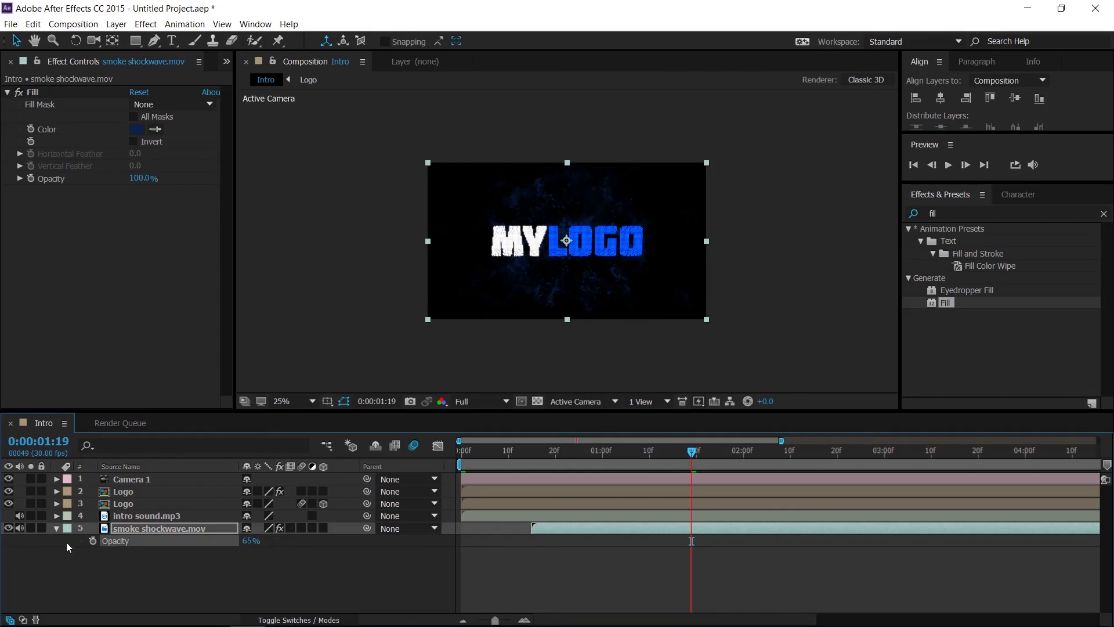
pyautogui.click(55, 528)
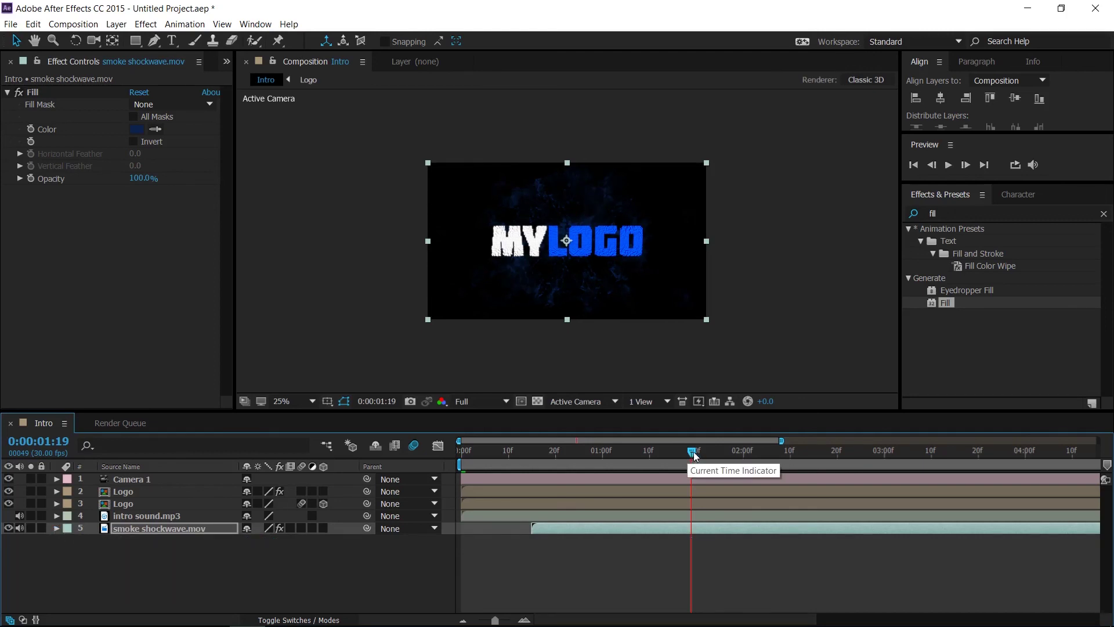
# Preview the Intro animation from 0:00:00:00 and stop playback after the logo flies out.
pyautogui.moveTo(694, 451); pyautogui.dragTo(448, 452)
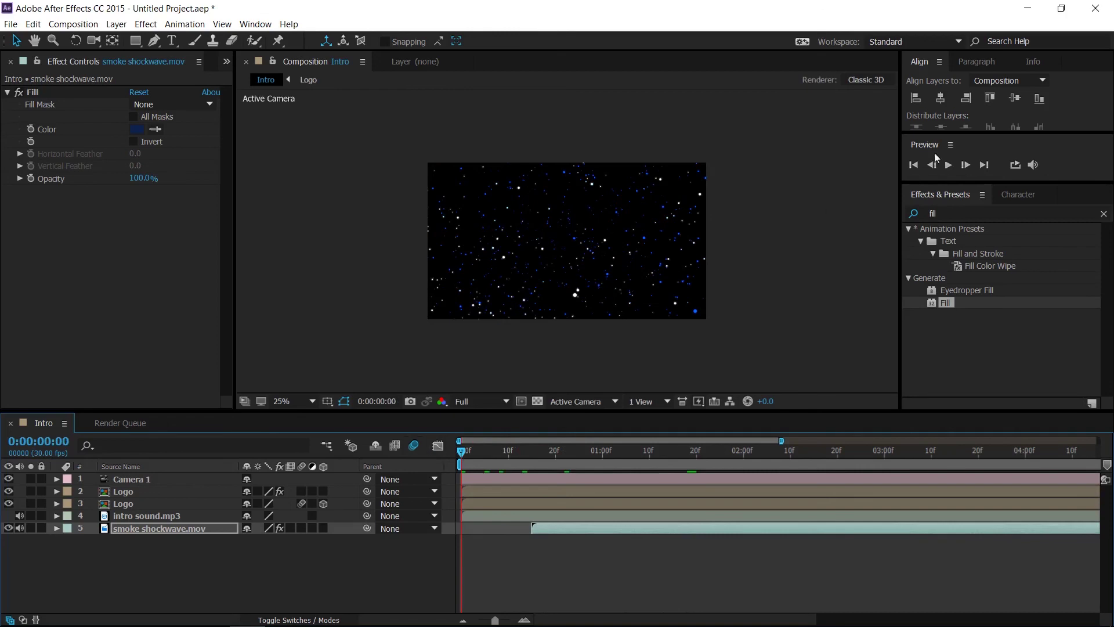
pyautogui.click(950, 166)
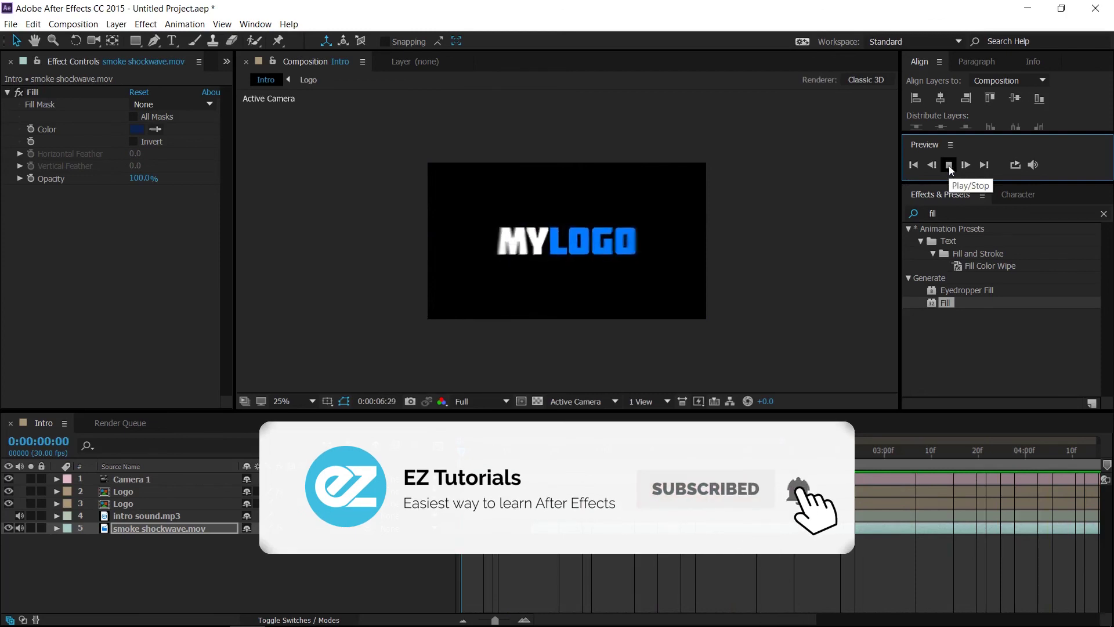
pyautogui.click(949, 165)
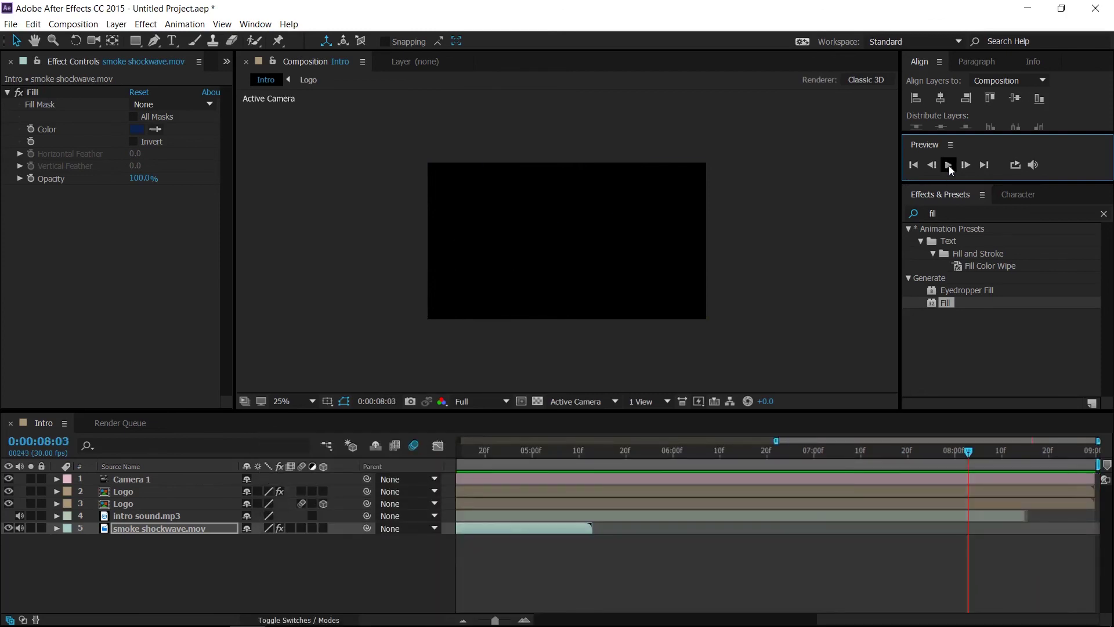